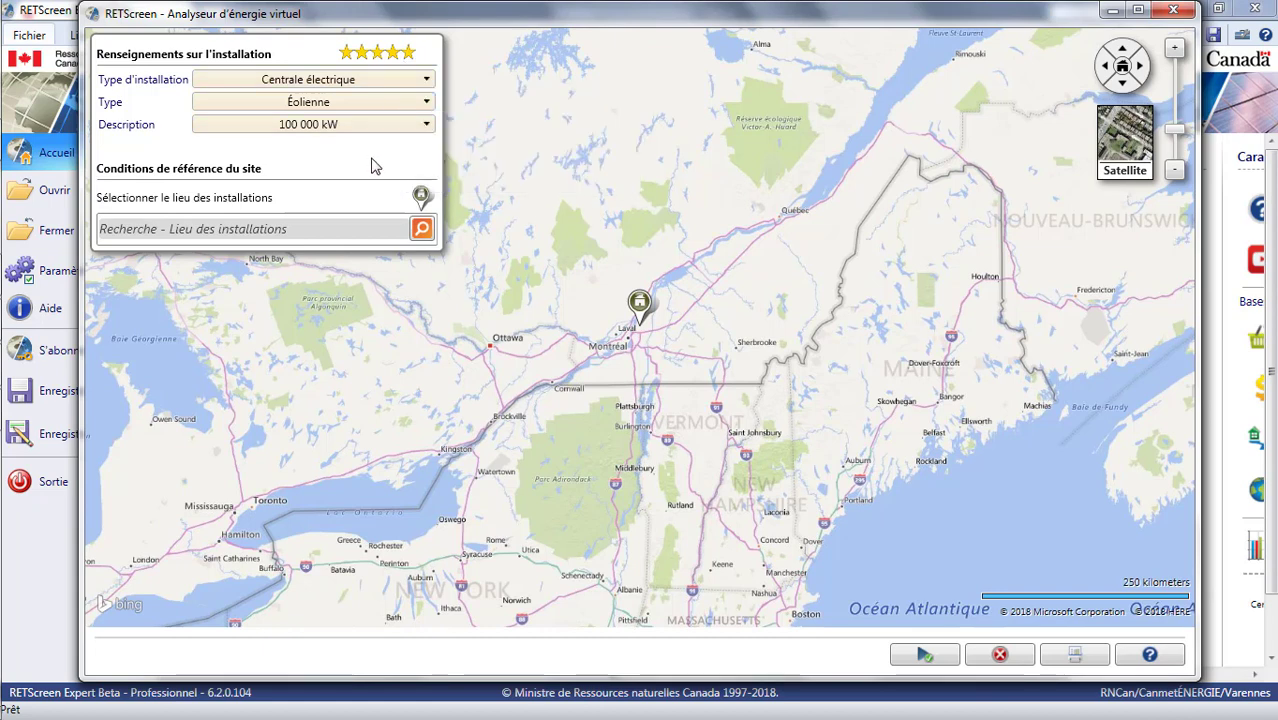
Search the facility location for St Lawrence, NL and select the suggested place
click(321, 229)
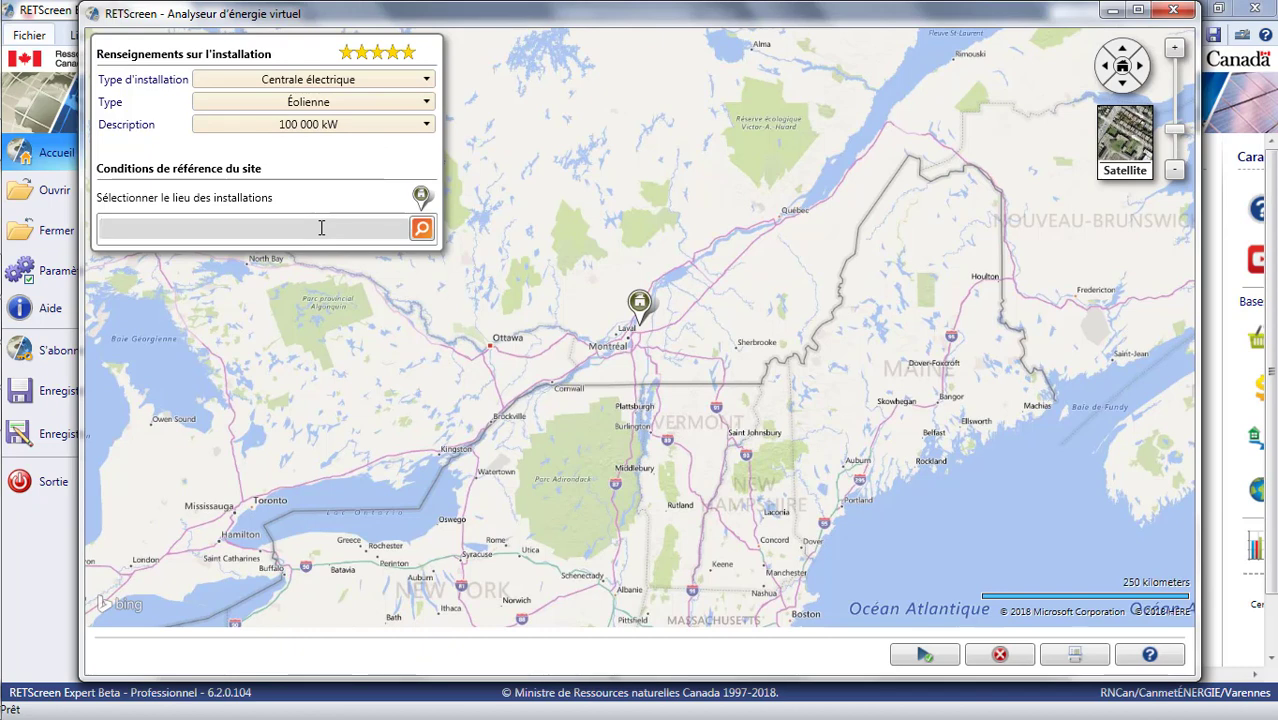
text(St. Lawrence, NL)
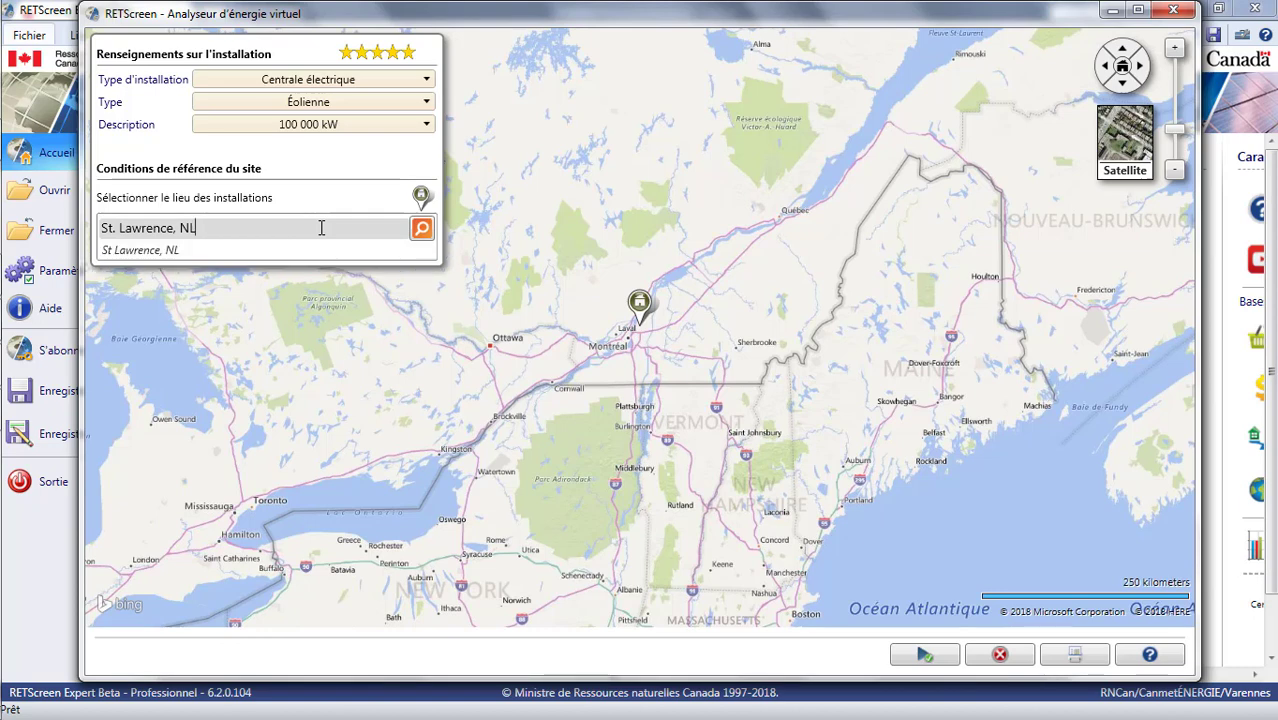
click(166, 256)
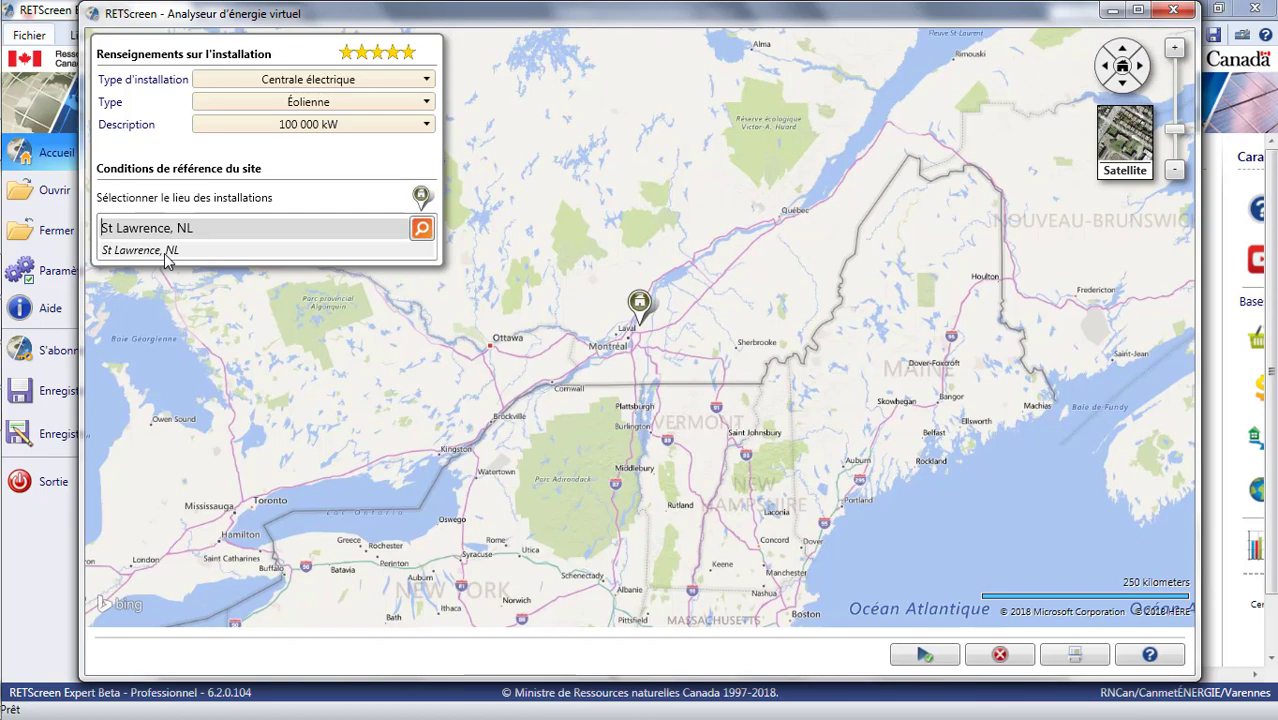
click(166, 256)
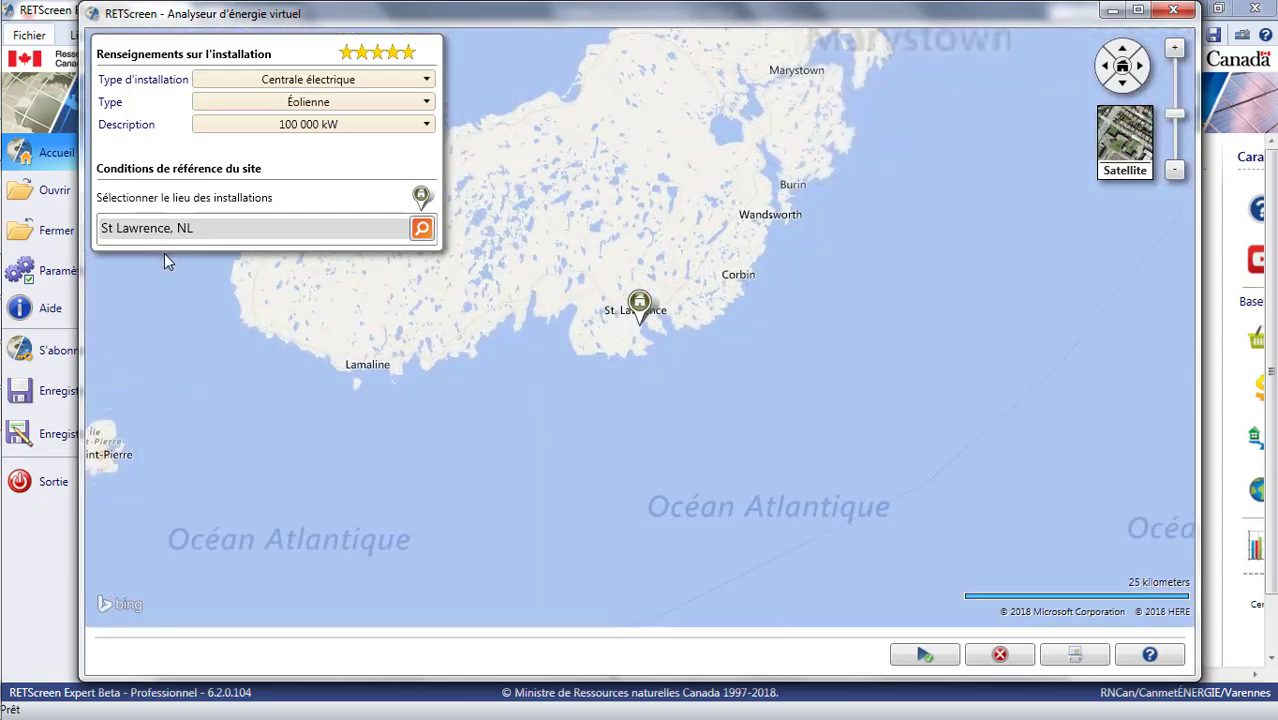
Examine where St. Lawrence lies on the map relative to the surrounding Newfoundland coast and Saint-Pierre-et-Miquelon
scroll(536, 295, down, 1)
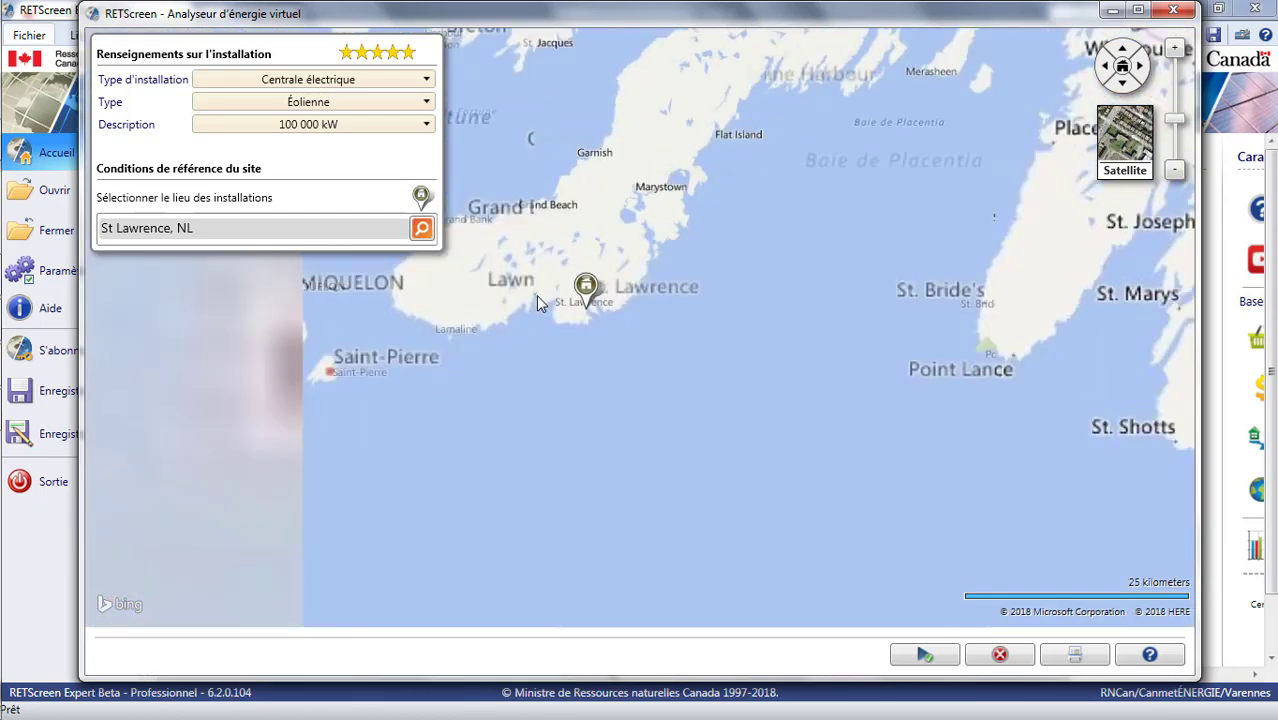
scroll(536, 295, down, 1)
drag(565, 248, 597, 372)
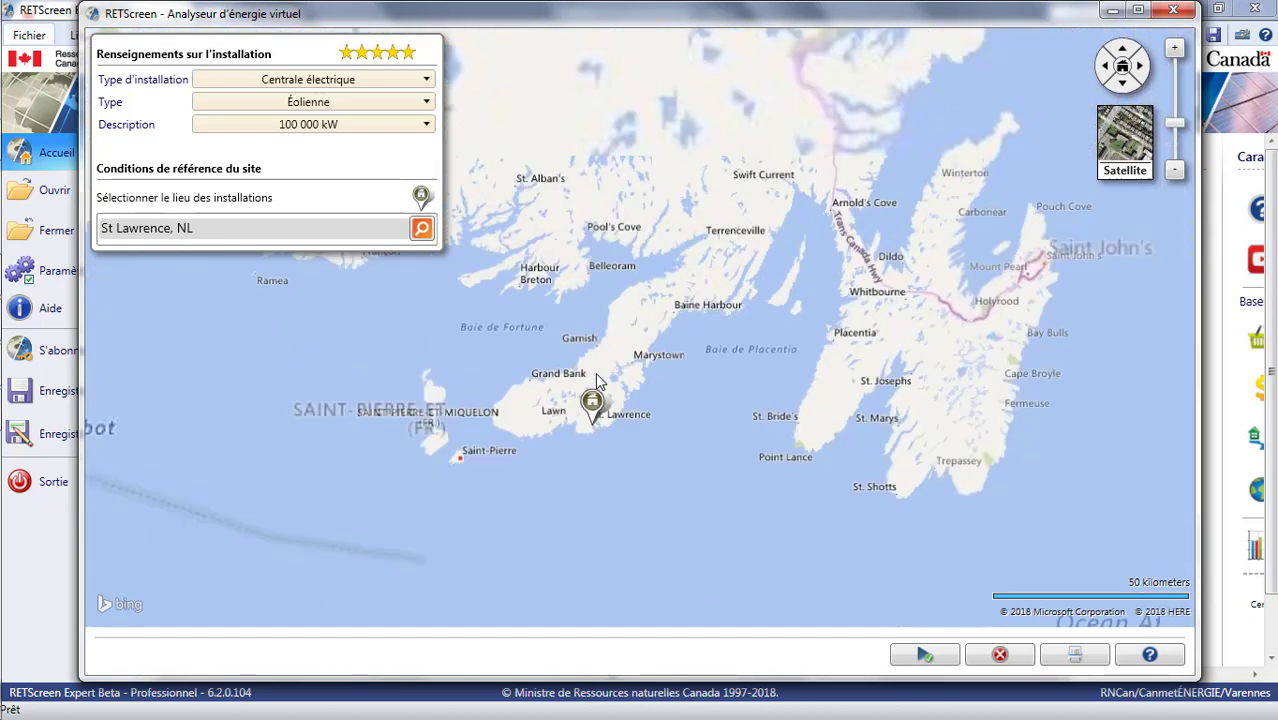
scroll(596, 377, down, 1)
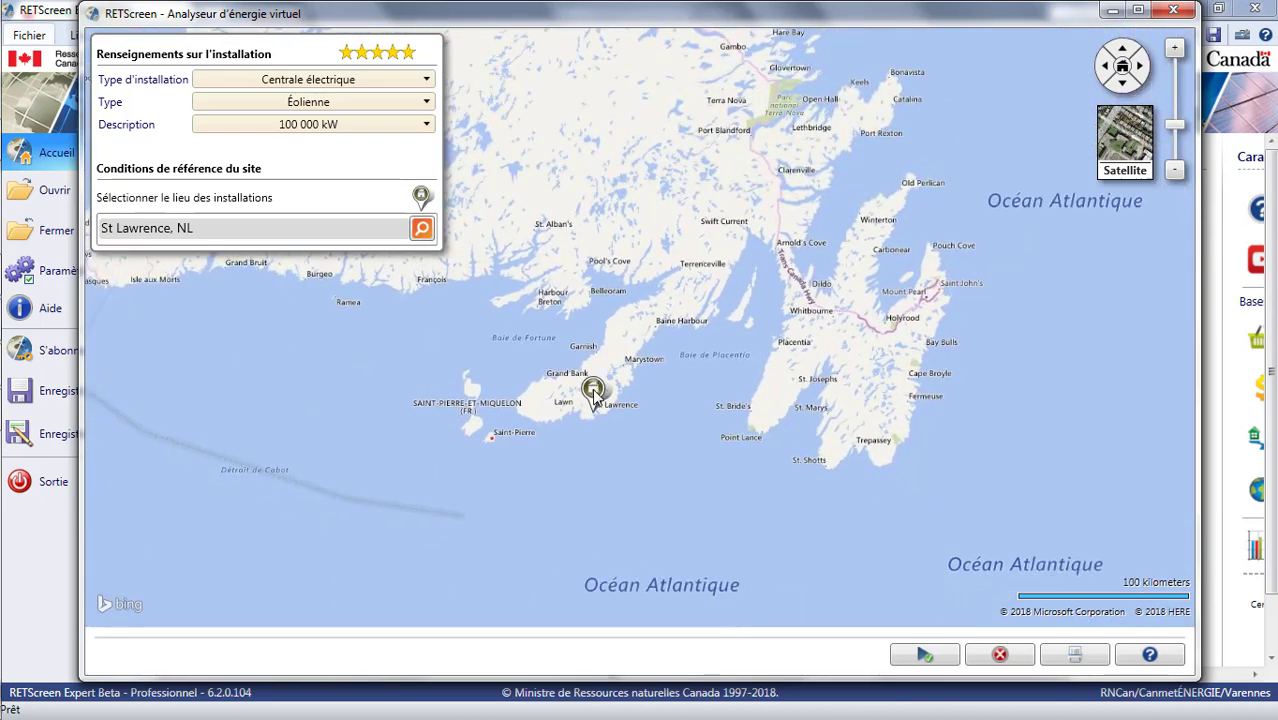
scroll(620, 330, down, 1)
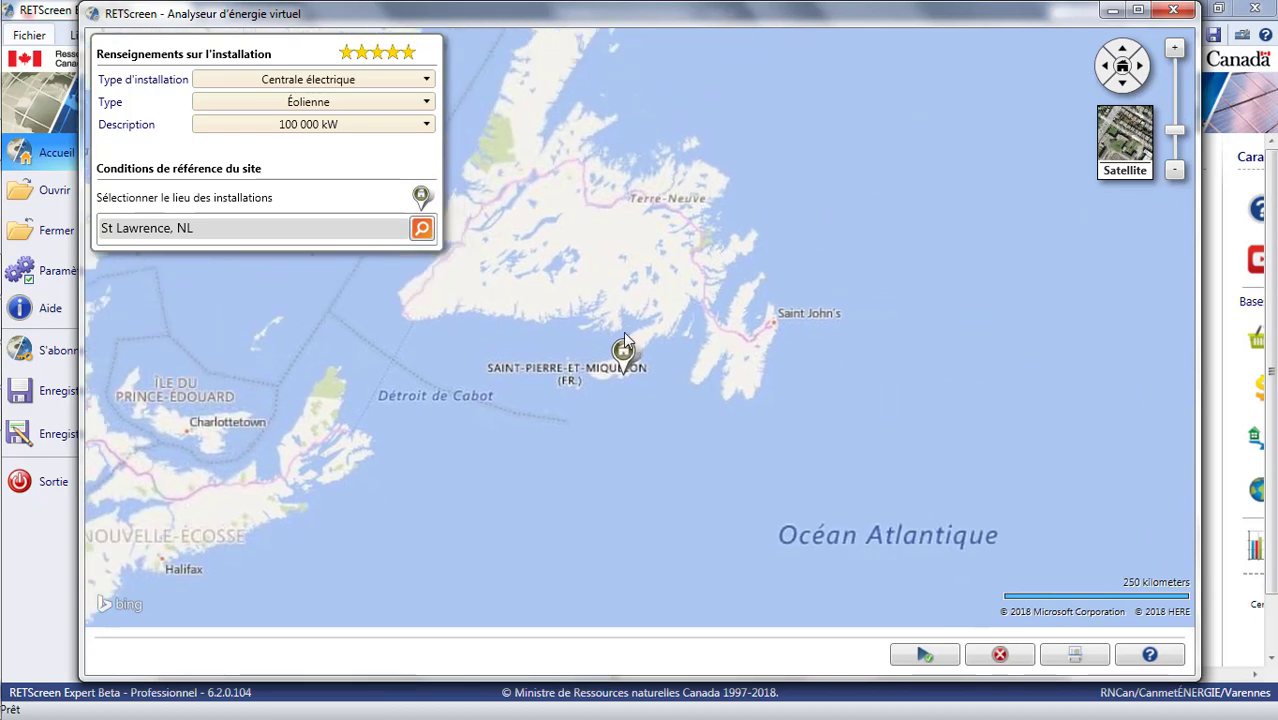
drag(623, 331, 613, 296)
scroll(632, 375, up, 1)
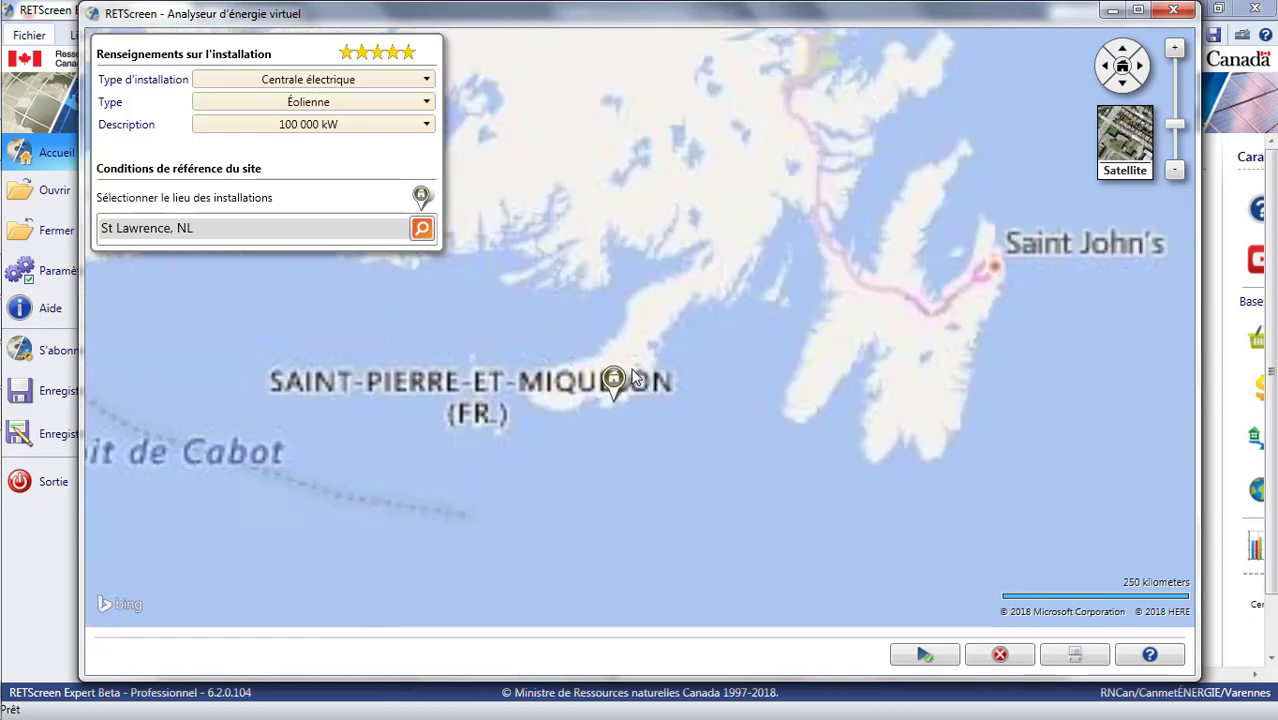
scroll(630, 379, up, 2)
scroll(583, 380, up, 1)
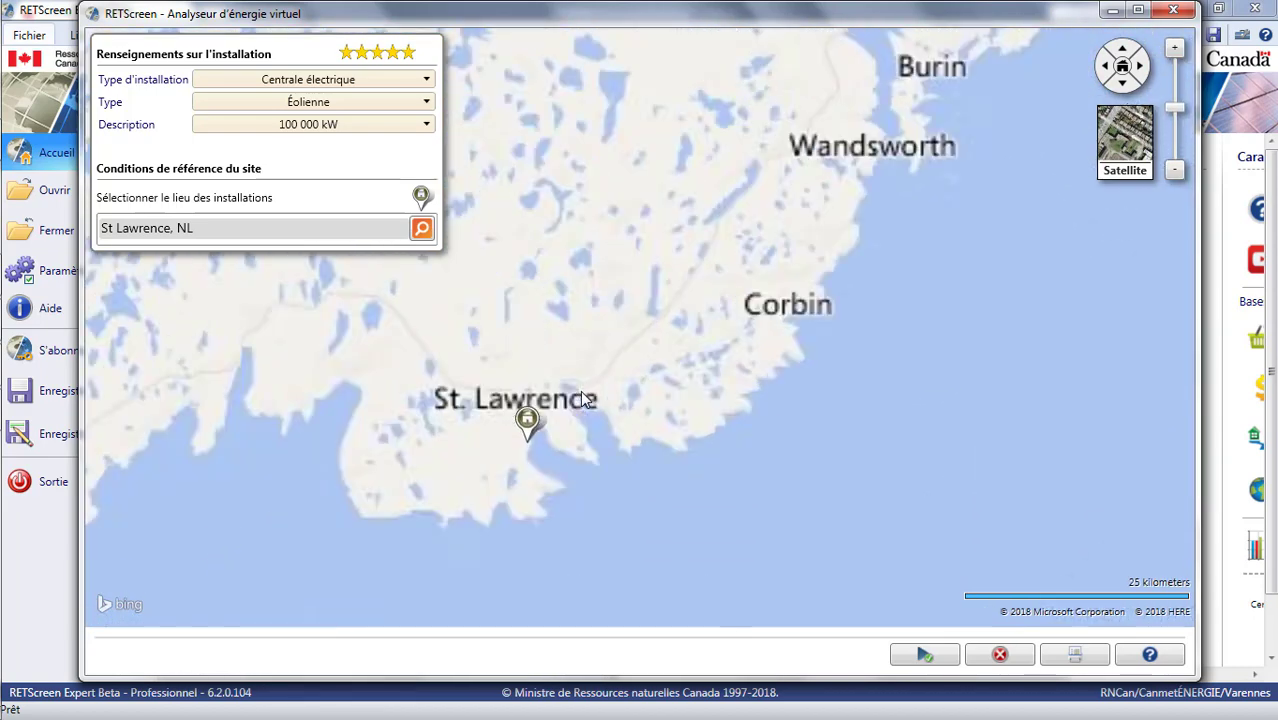
Place the facility marker on the peninsula southwest of St. Lawrence and generate the 100 000 kW wind plant analysis
scroll(583, 398, up, 3)
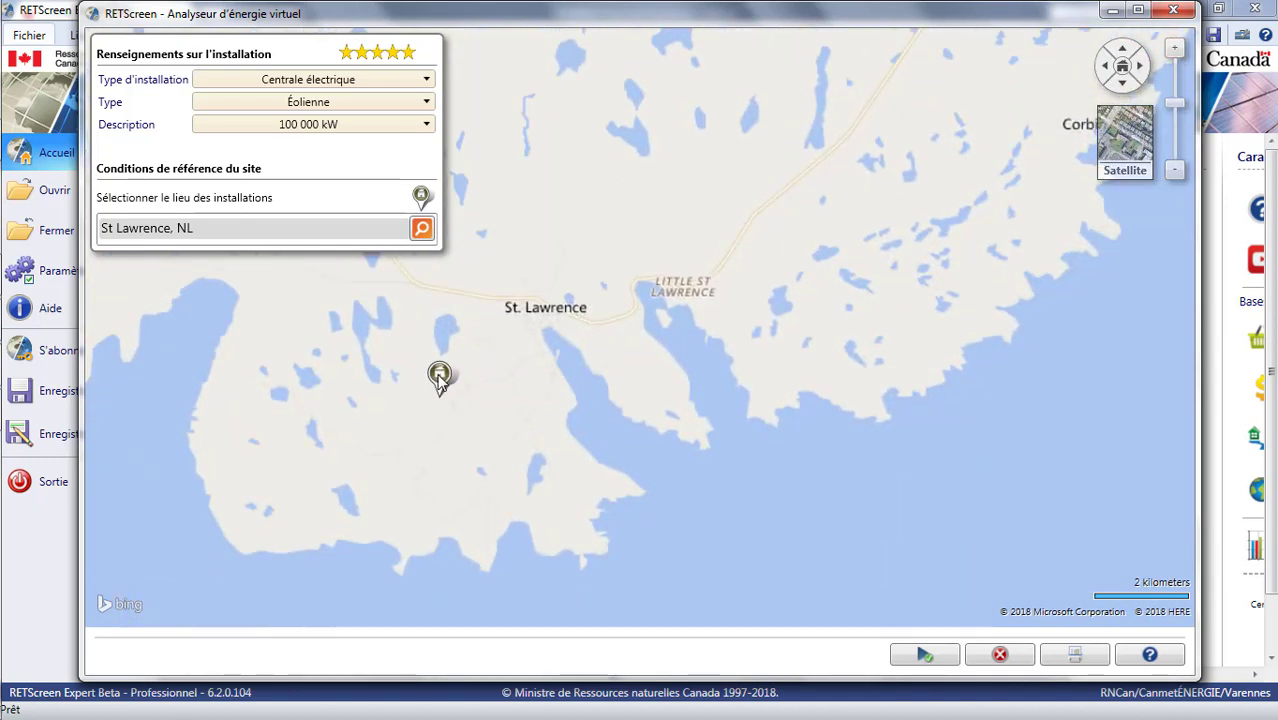
click(437, 379)
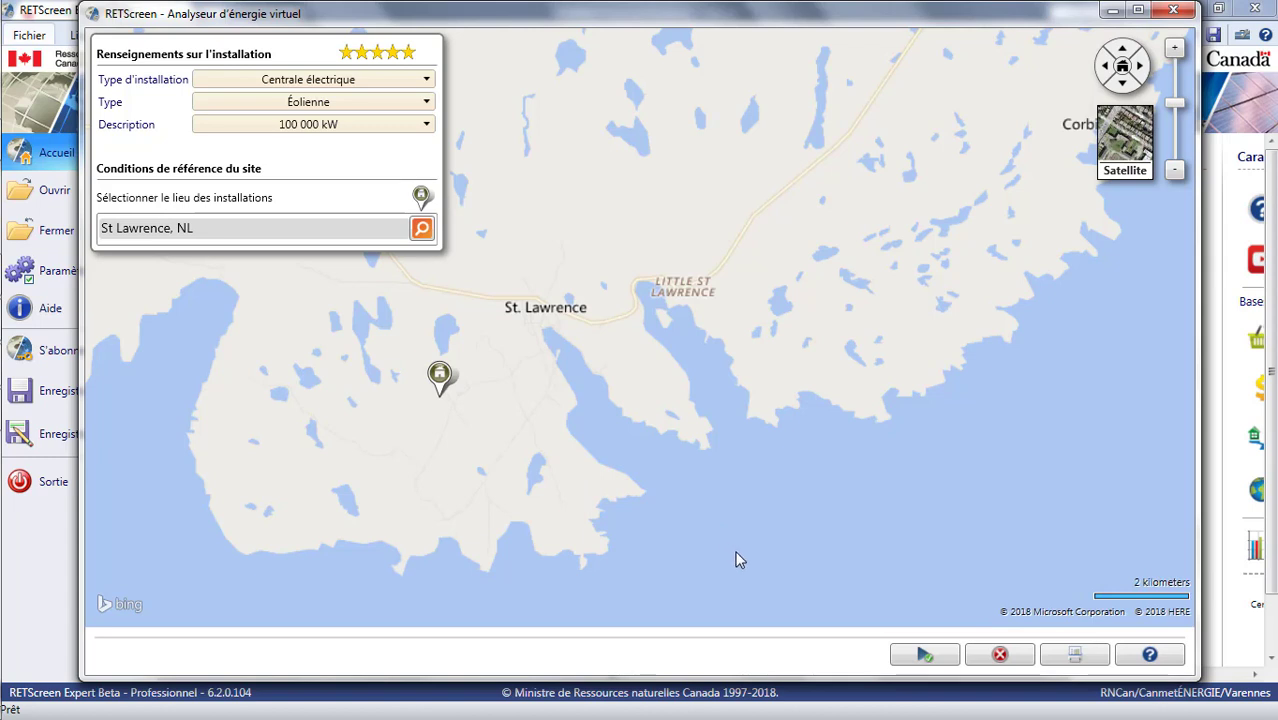
click(913, 656)
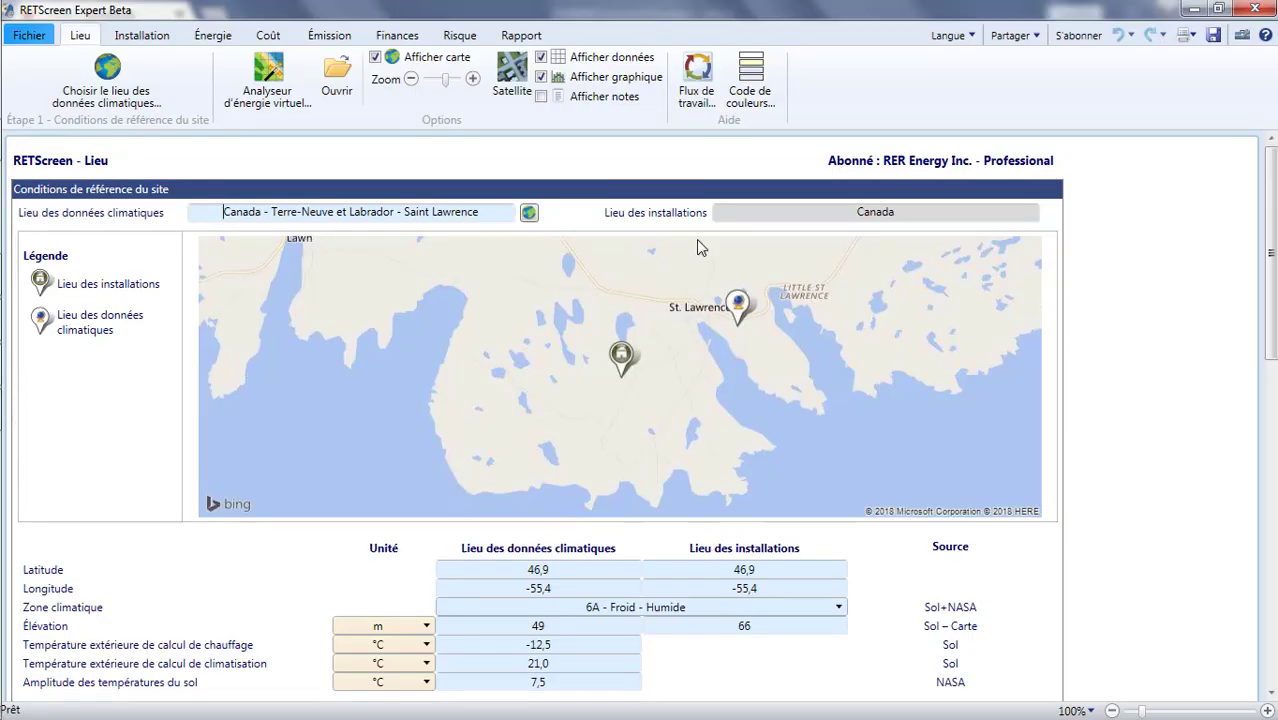
Review the generated Installation, Énergie, Coût, Émission and Finances worksheets in turn
click(174, 40)
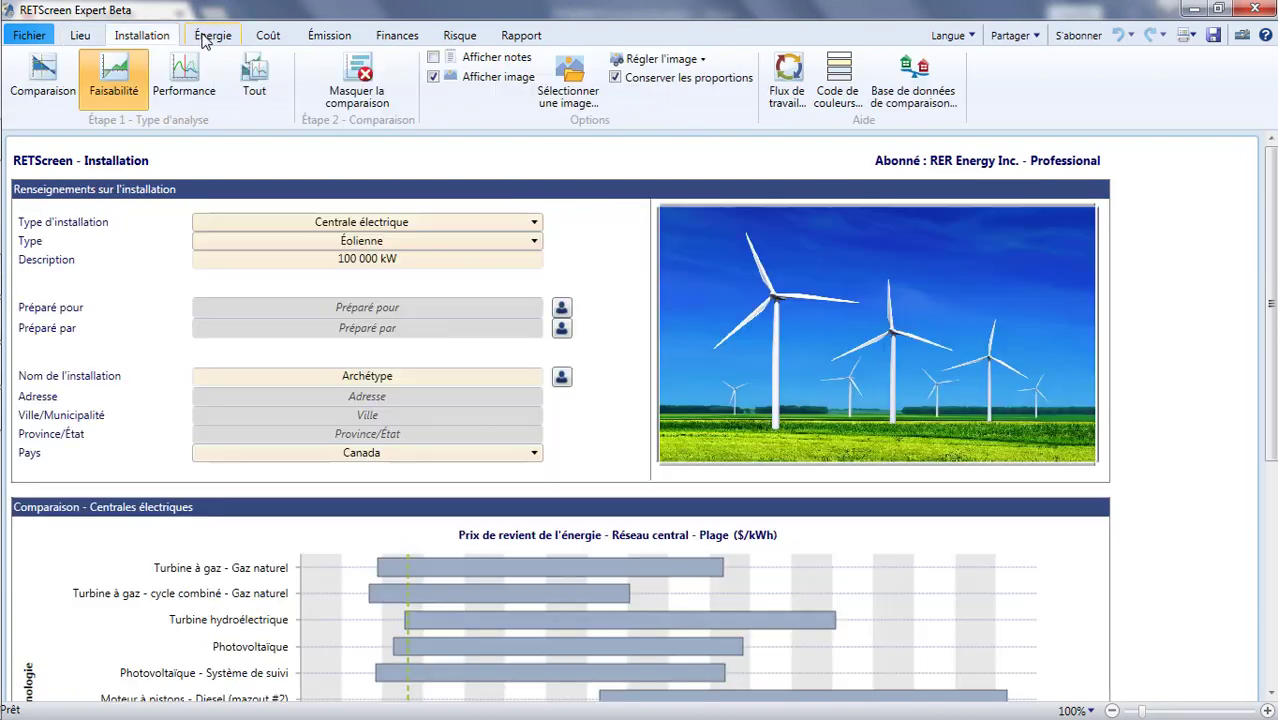
click(211, 38)
click(276, 40)
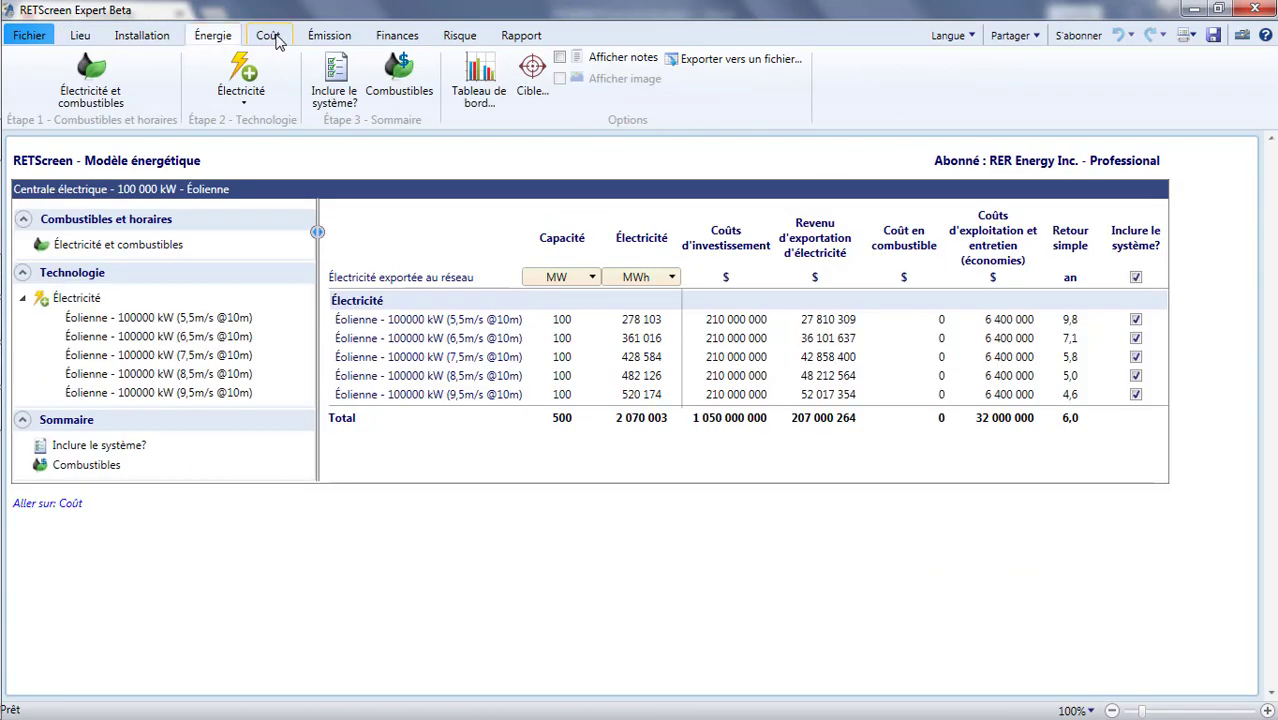
click(327, 38)
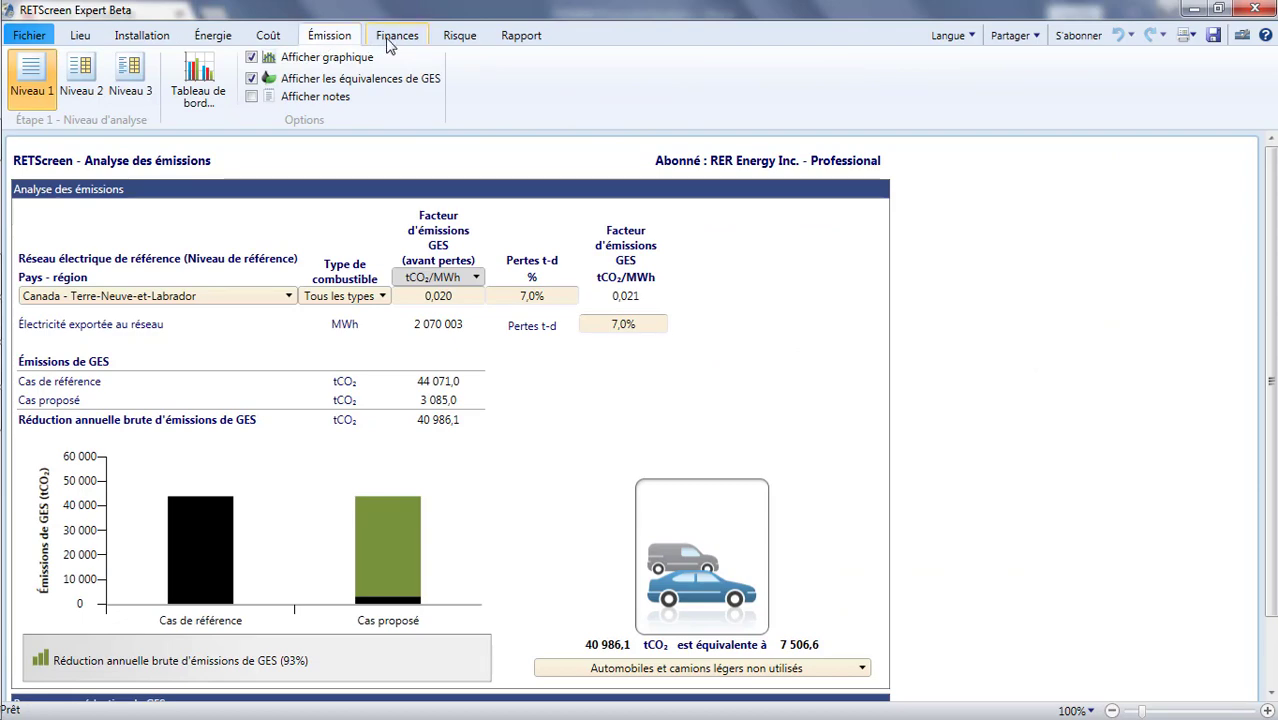
click(393, 40)
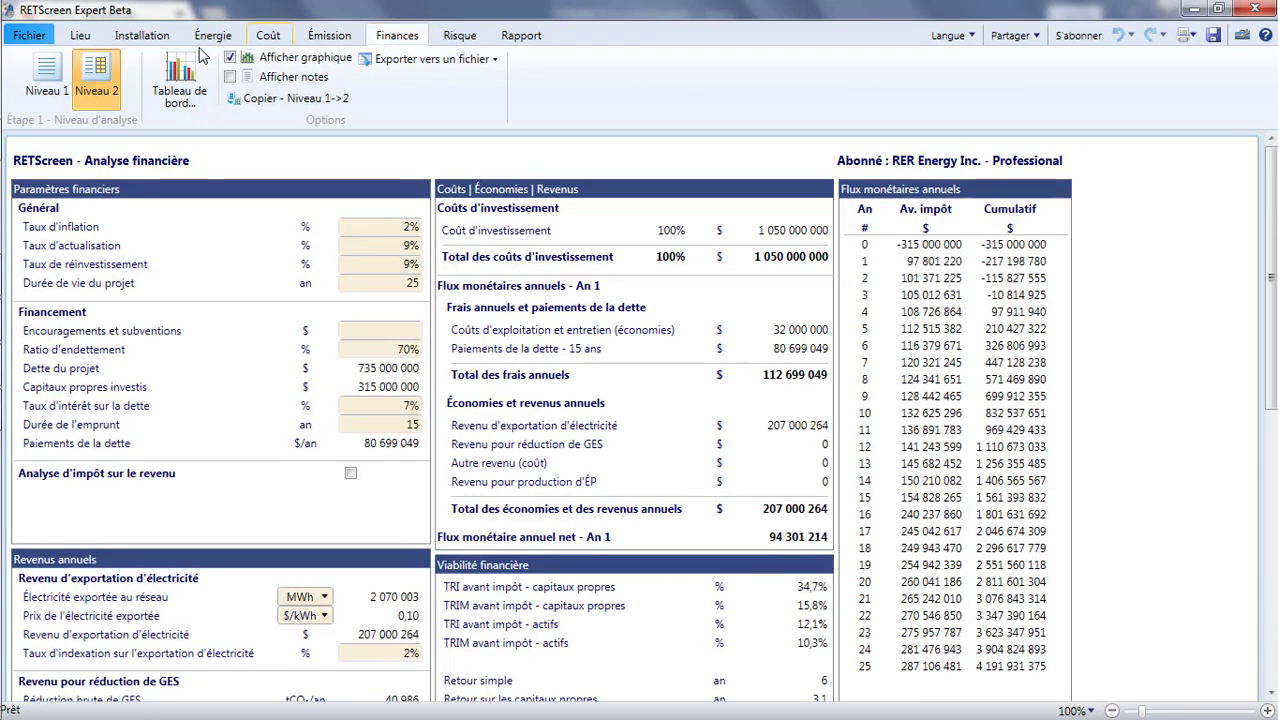
Review the site reference conditions and the monthly climate data table on the Lieu worksheet
click(80, 37)
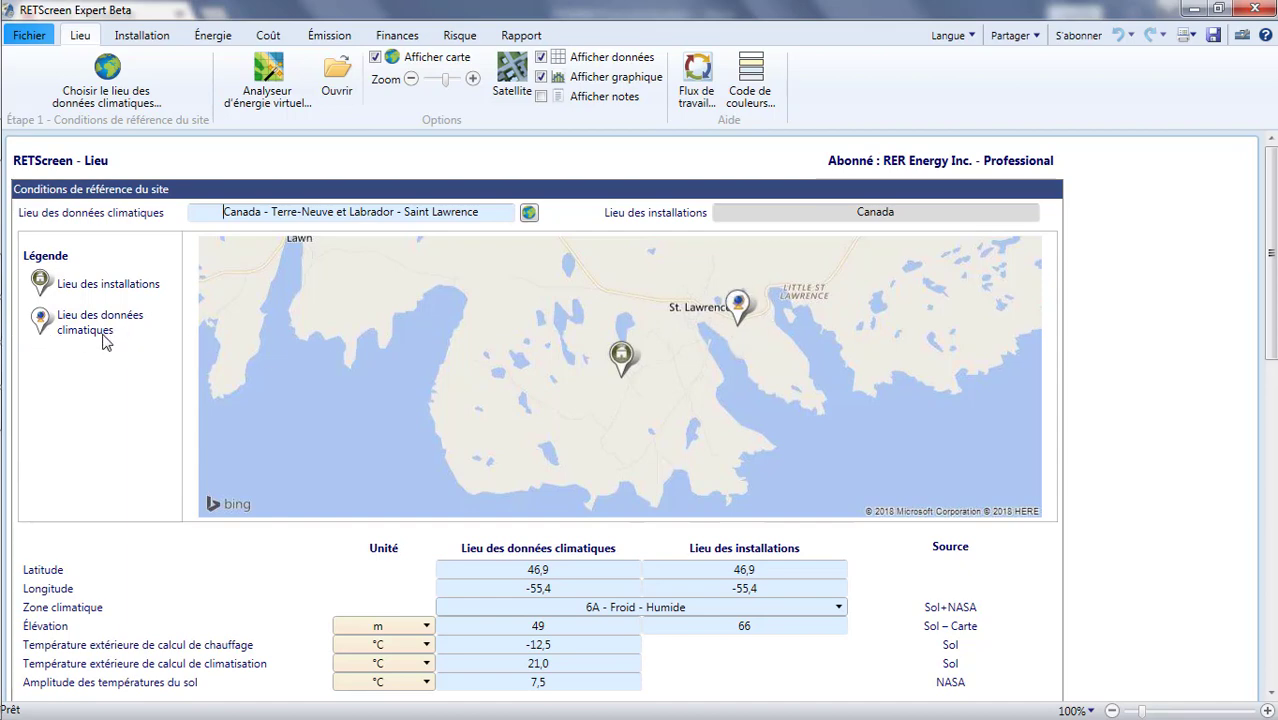
scroll(363, 350, down, 3)
scroll(363, 350, down, 4)
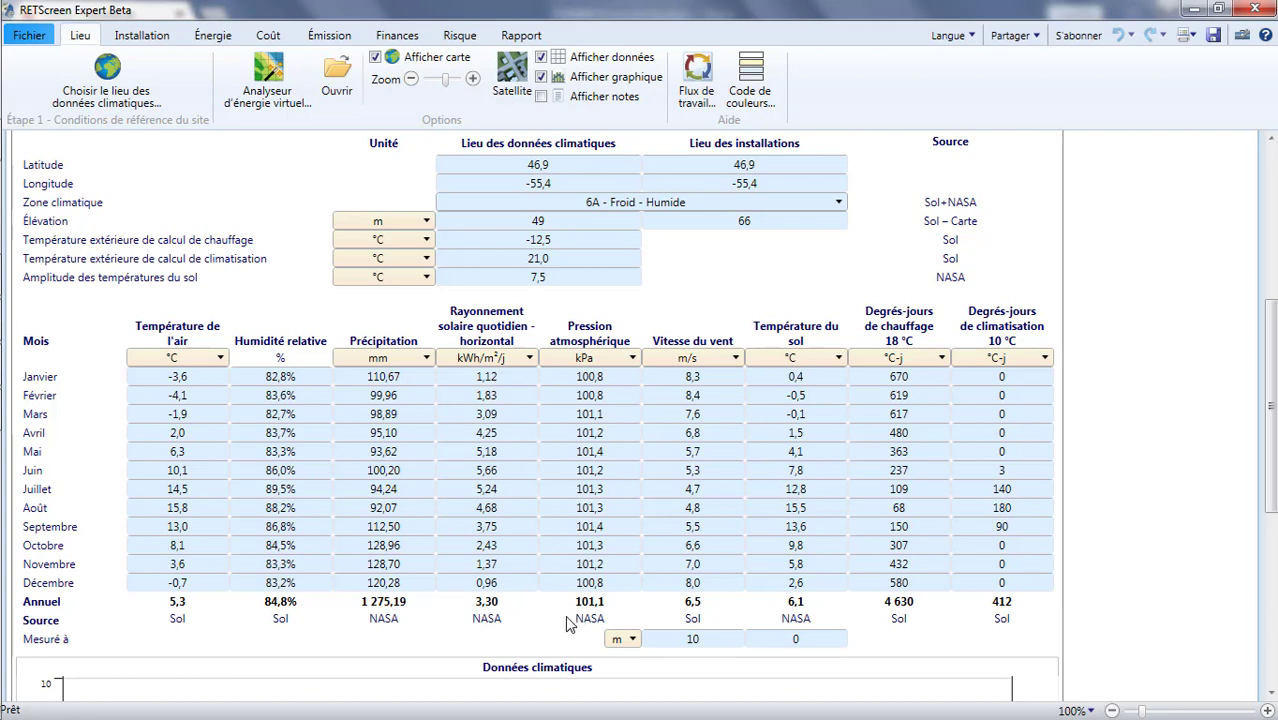
Fill in the installation information with "Vidéo" as Préparé pour and "RETScreen International" as Préparé par
click(145, 37)
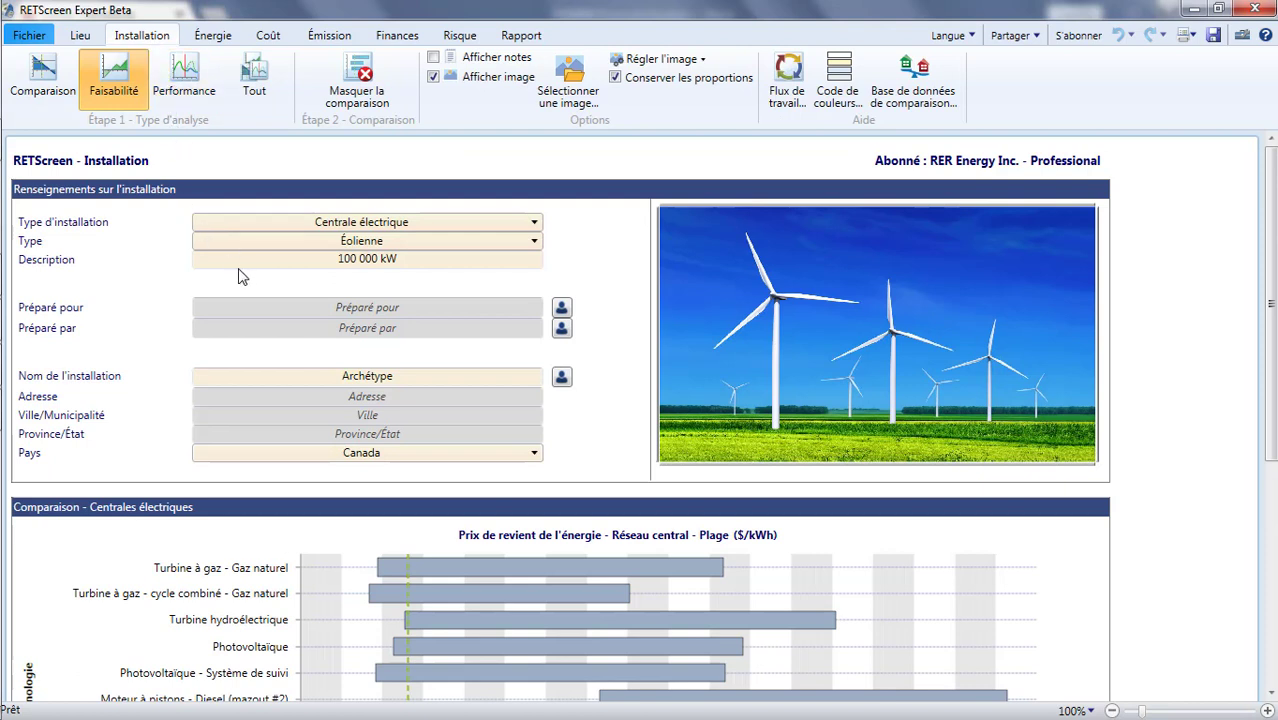
click(377, 306)
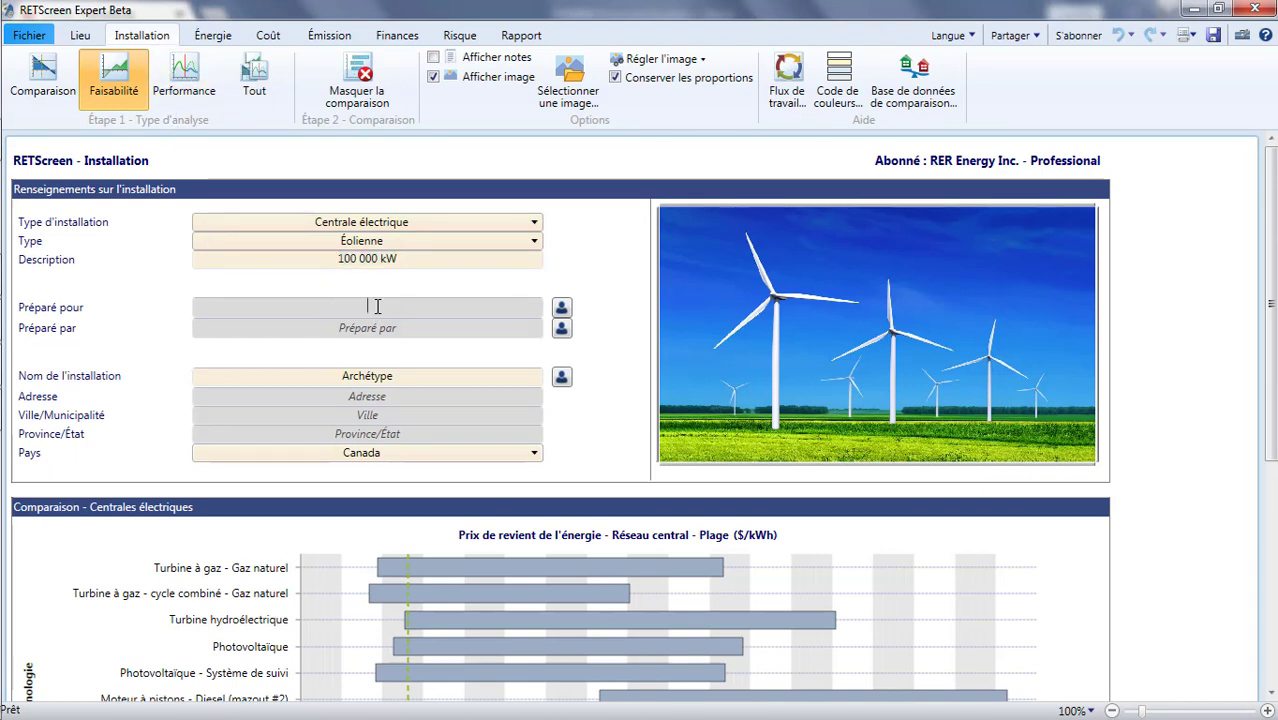
text(Vide)
text(éo)
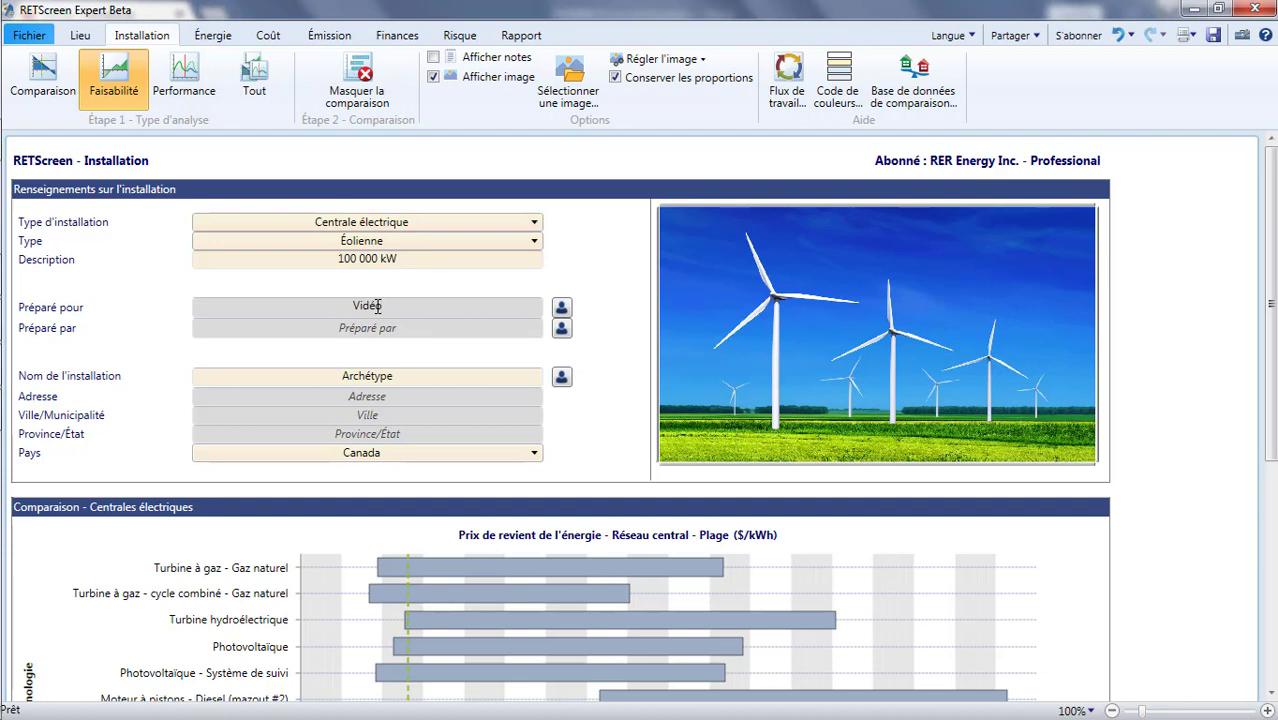
click(365, 330)
text(RETScreen International)
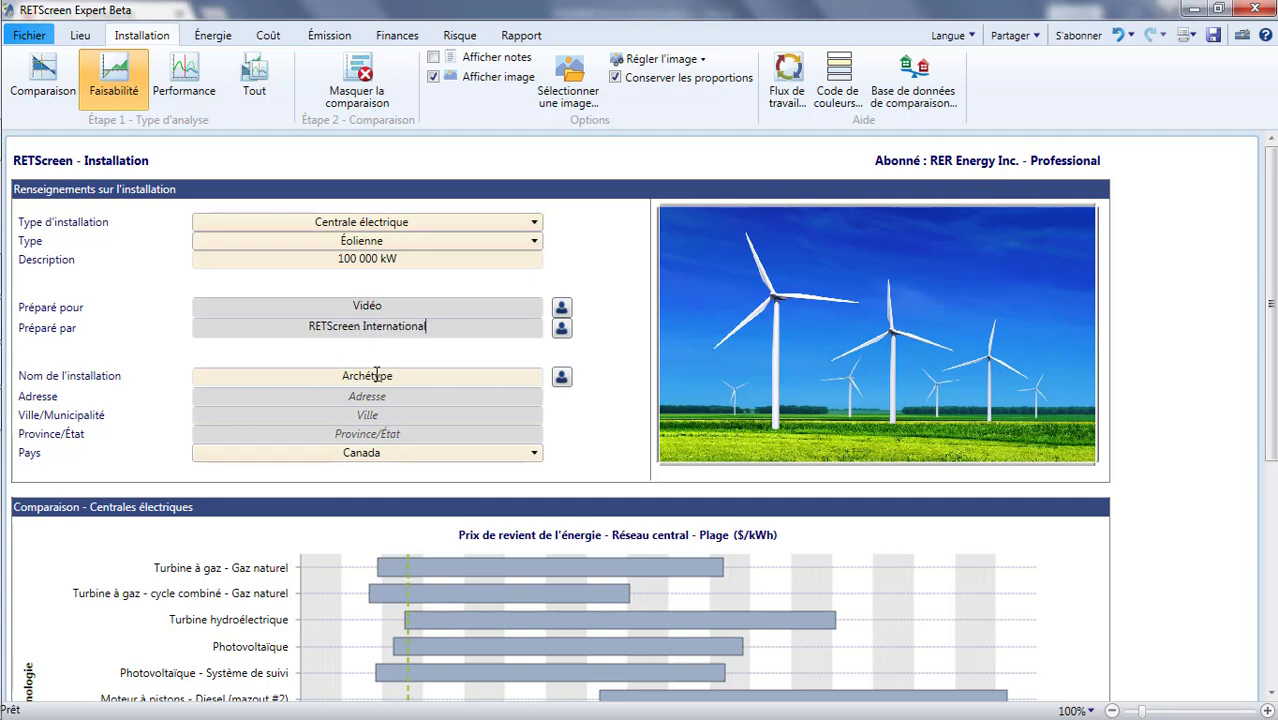
Replace the facility name with "Éolien Burin"
click(372, 376)
drag(393, 376, 342, 376)
text(Éolien Burin)
Set the annual price of electricity exported to the grid to 0,05 $/kWh in the energy model's electricity and fuels data
click(213, 38)
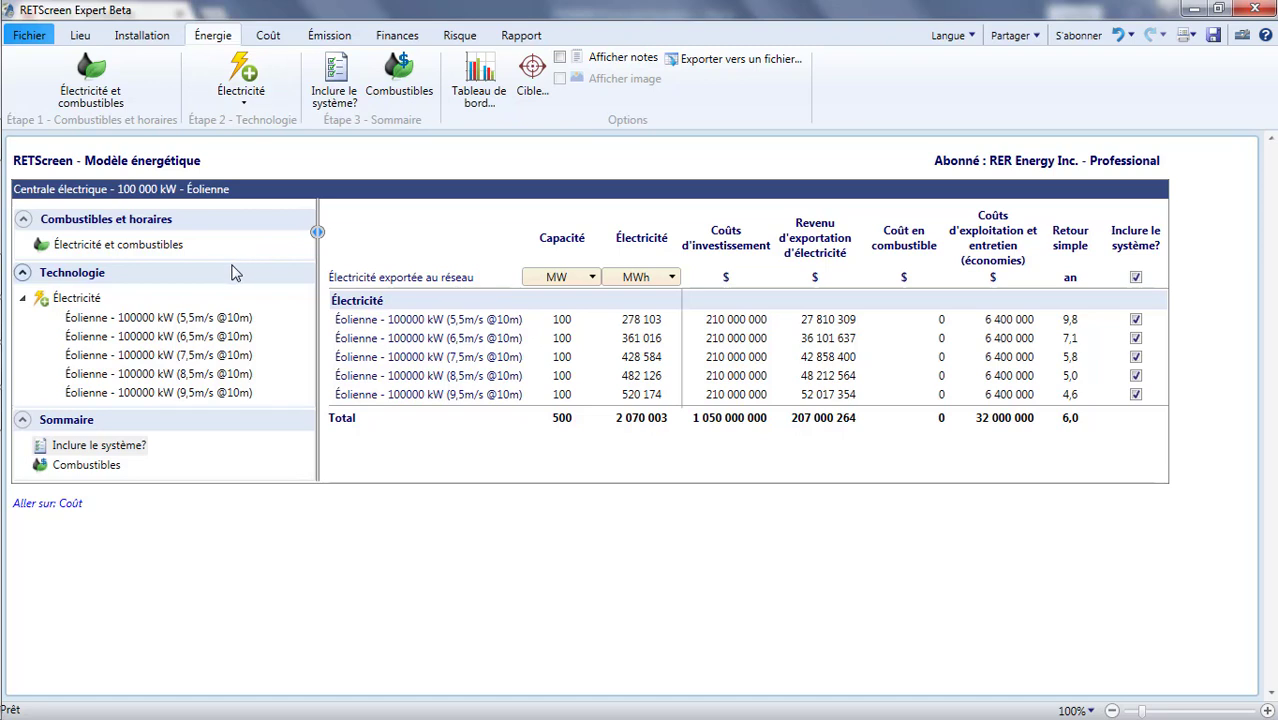
click(150, 245)
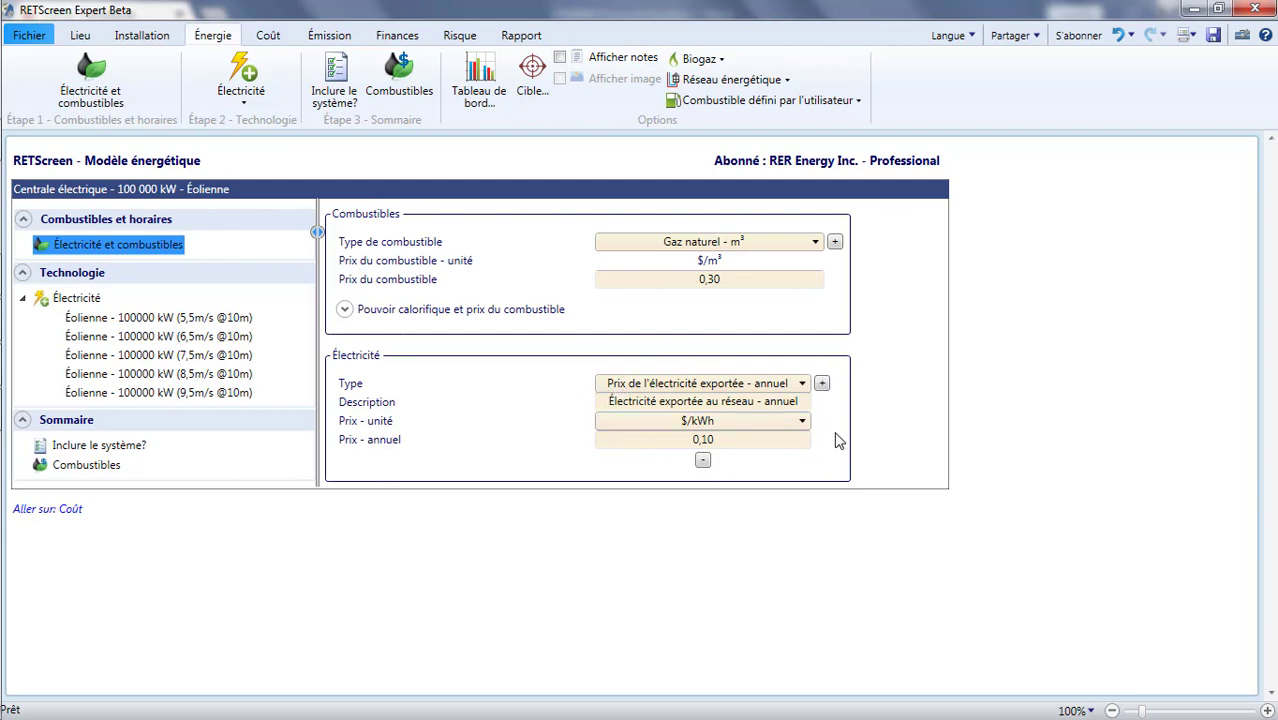
click(787, 439)
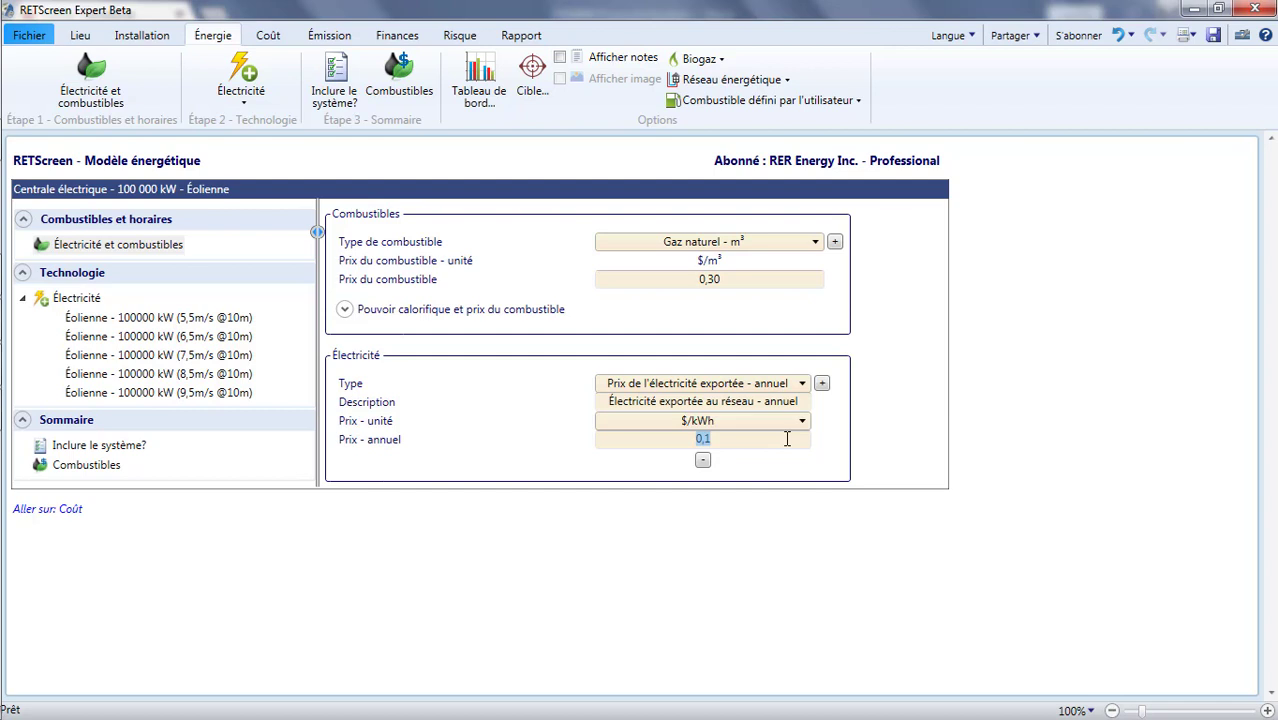
text(0,05)
click(838, 466)
Look through the current currency choices in the program settings, then return to the energy model without changing the currency
click(44, 38)
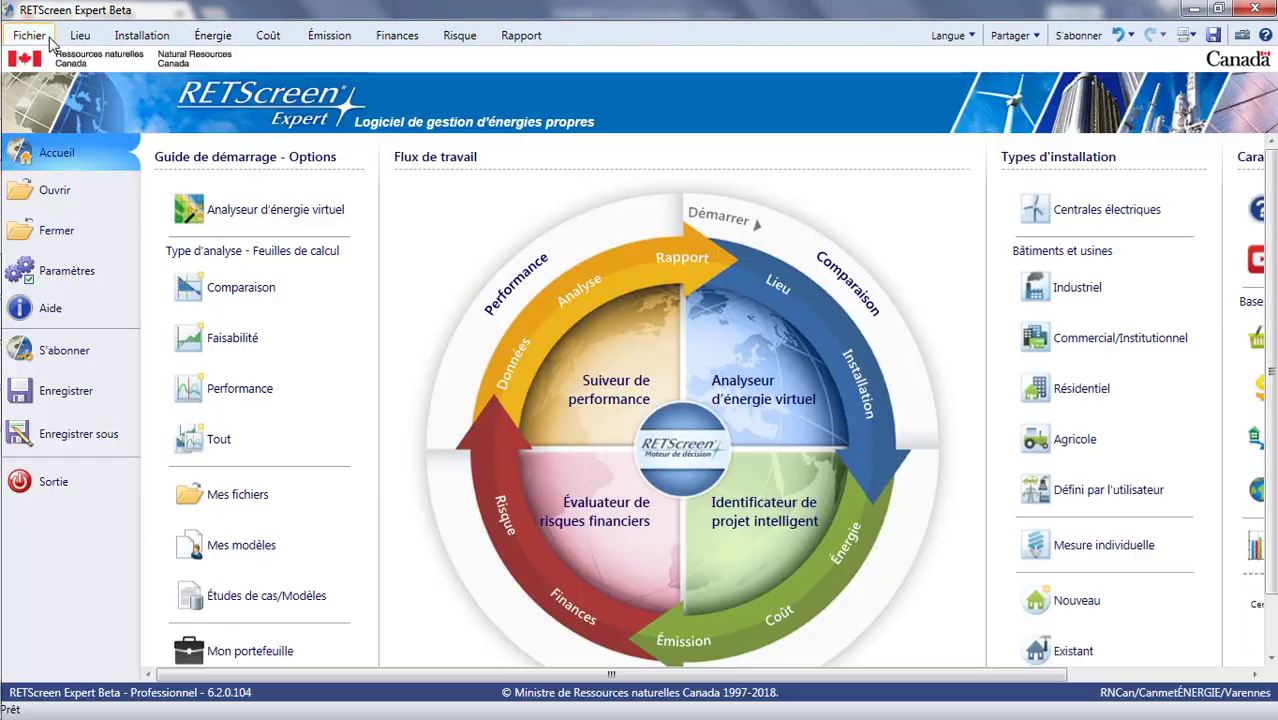
click(68, 272)
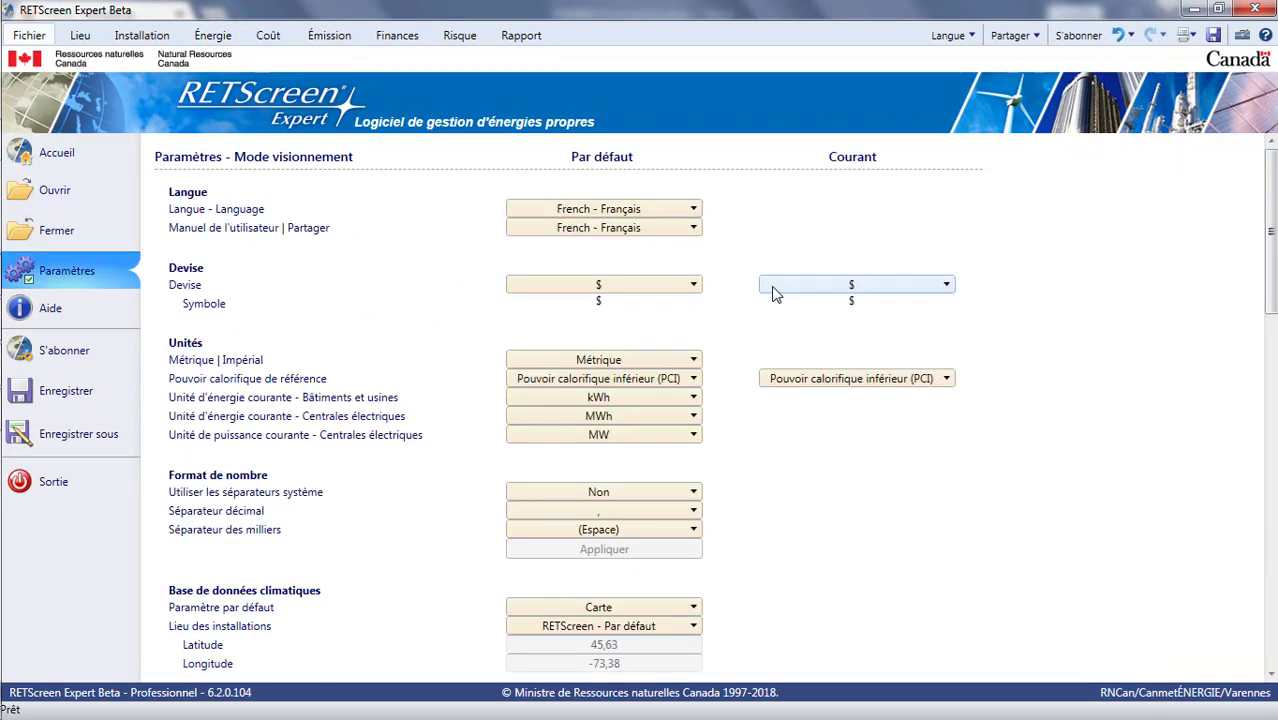
click(945, 287)
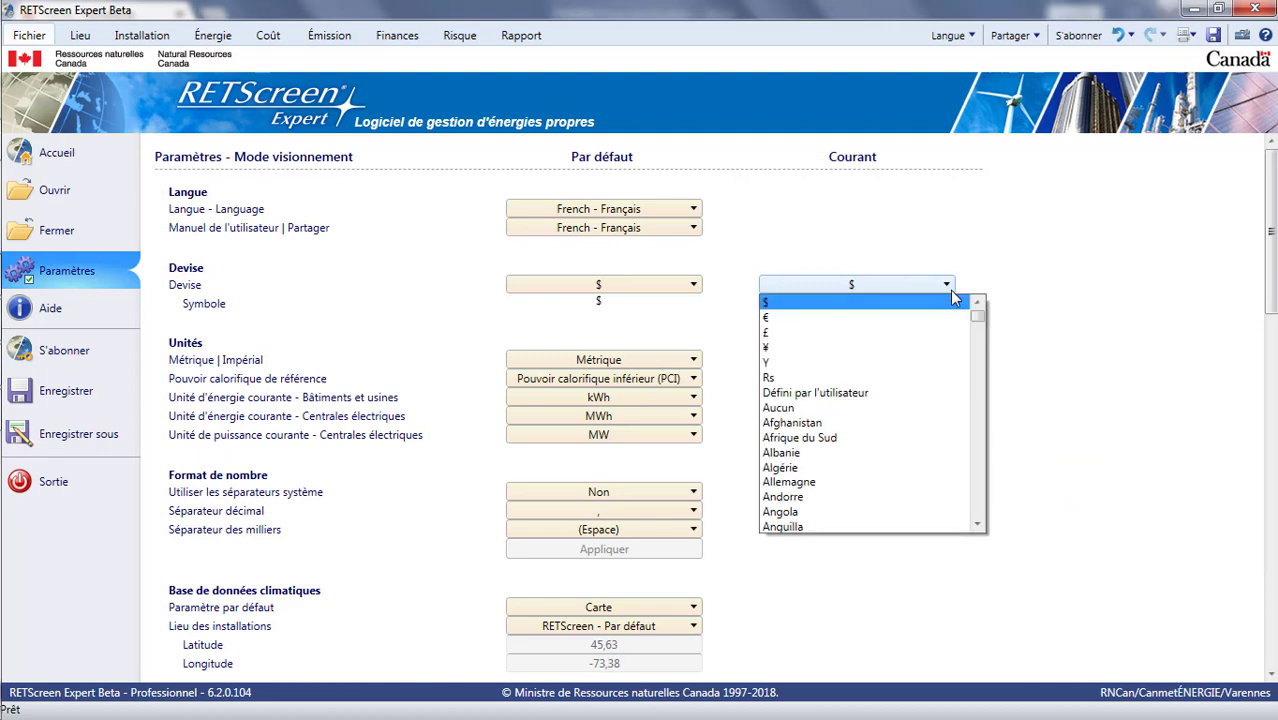
mouse_move(978, 320)
mouse_down()
mouse_move(985, 425)
mouse_move(981, 312)
mouse_up()
click(103, 136)
click(205, 42)
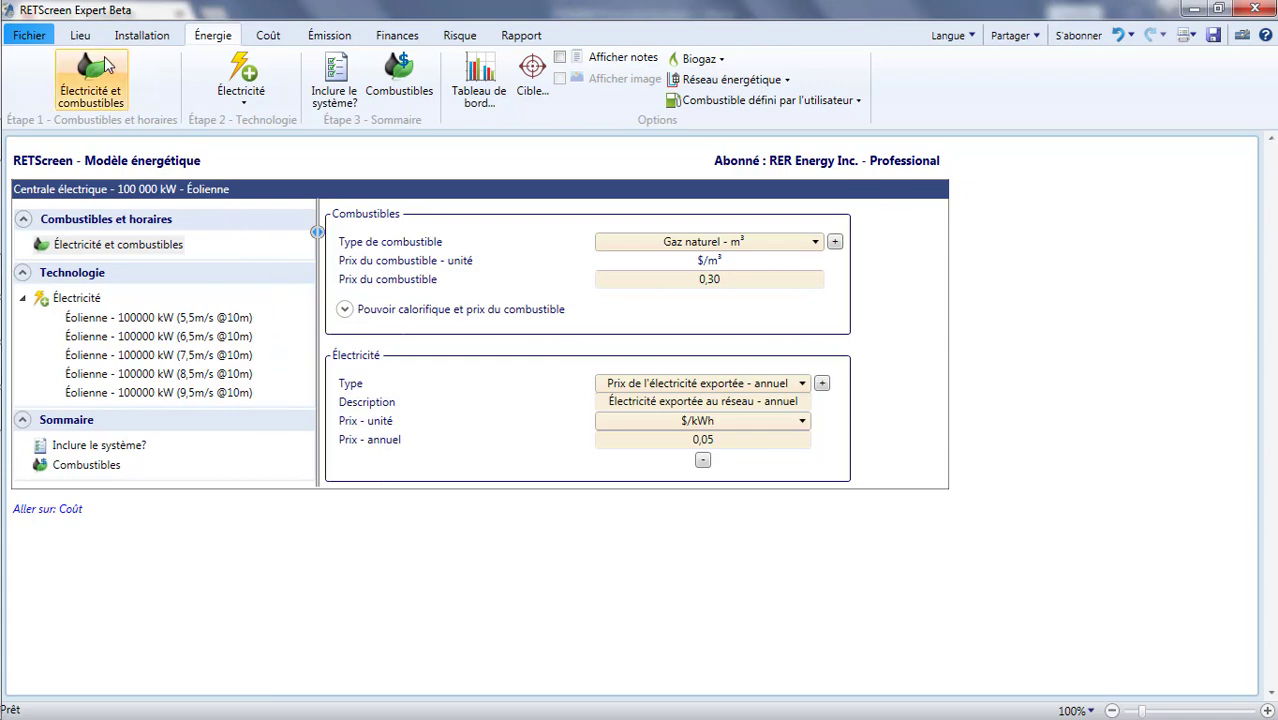
Compare the site's annual wind speed in the climate data with the wind-speed variants of the turbine systems in the energy model
click(80, 35)
scroll(213, 200, down, 2)
scroll(213, 200, down, 3)
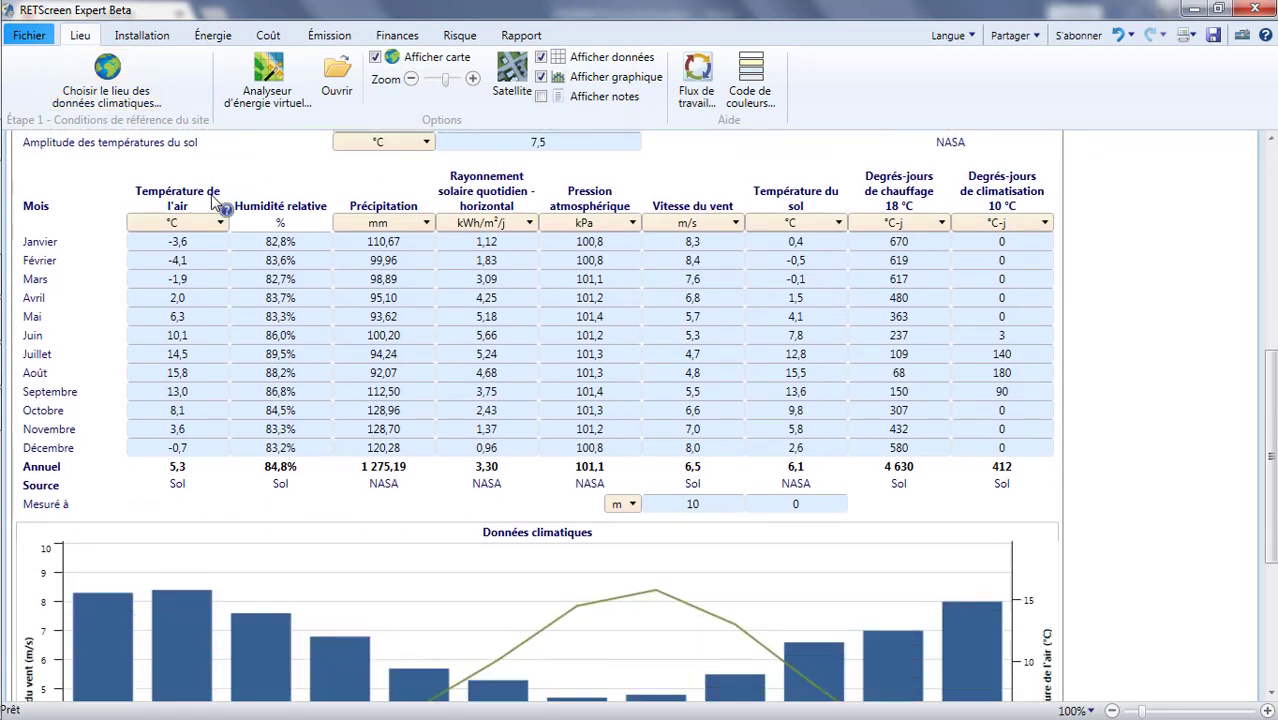
scroll(211, 194, up, 1)
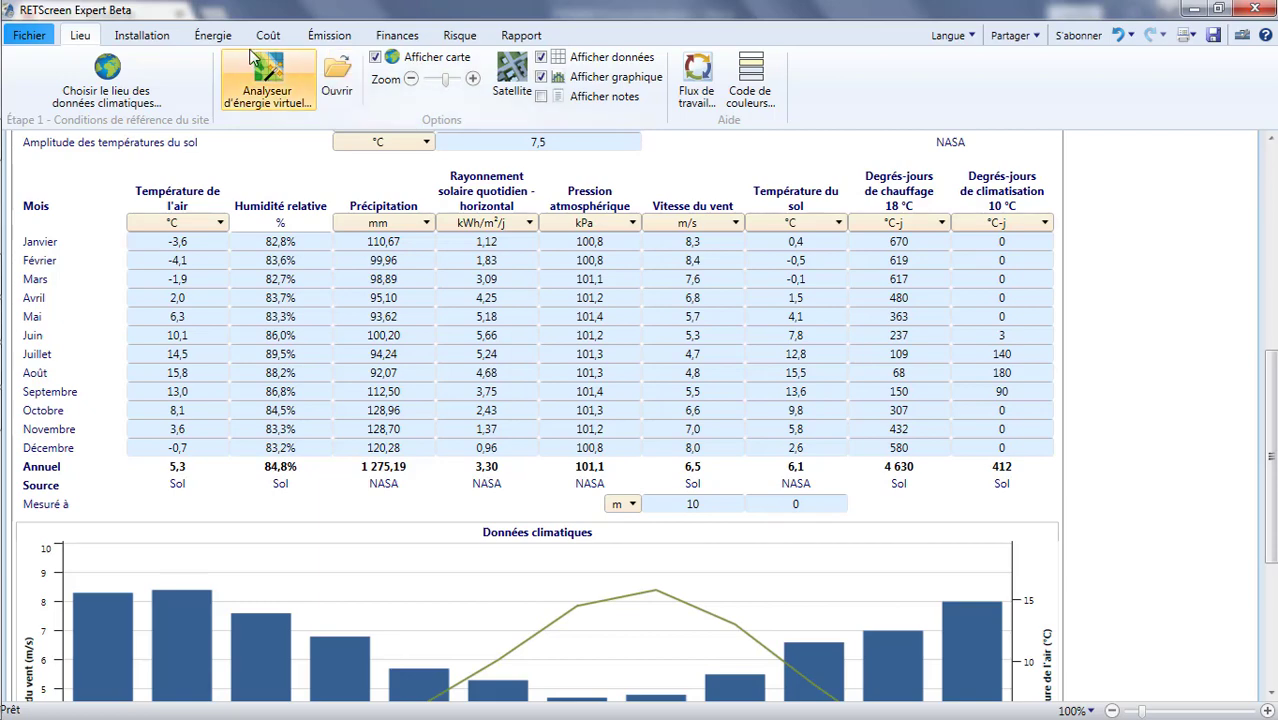
click(213, 35)
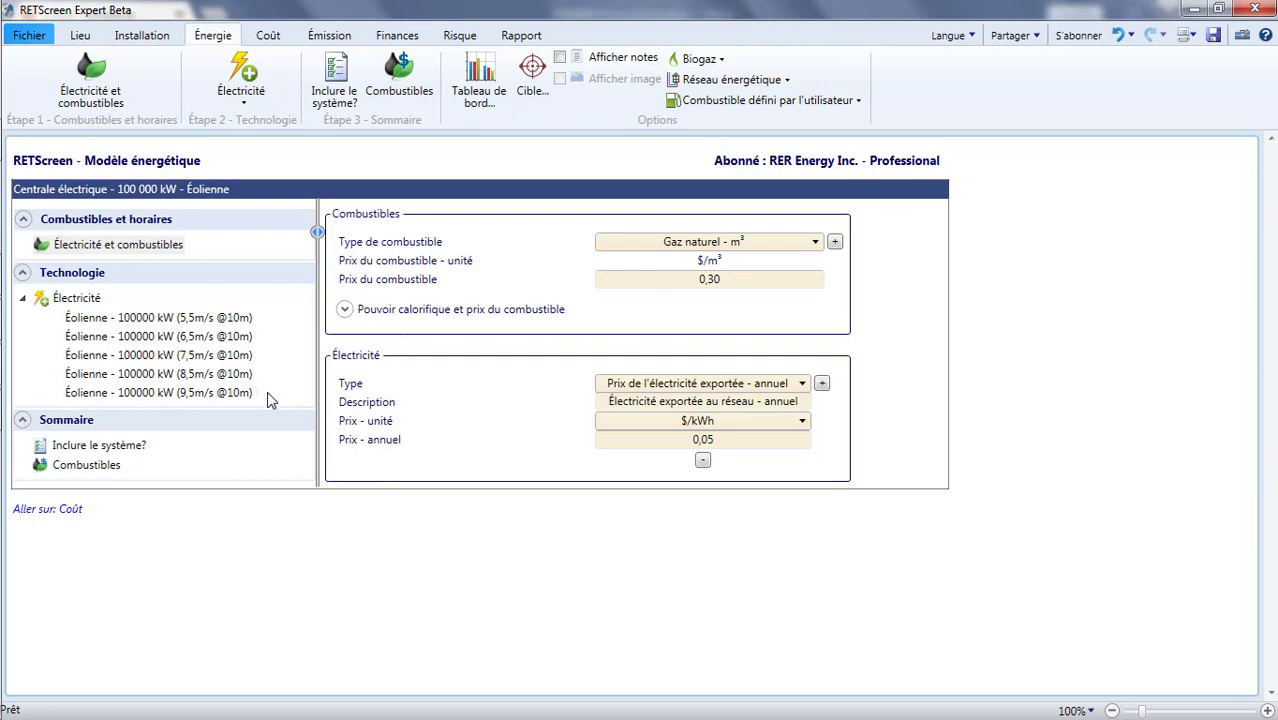
click(82, 38)
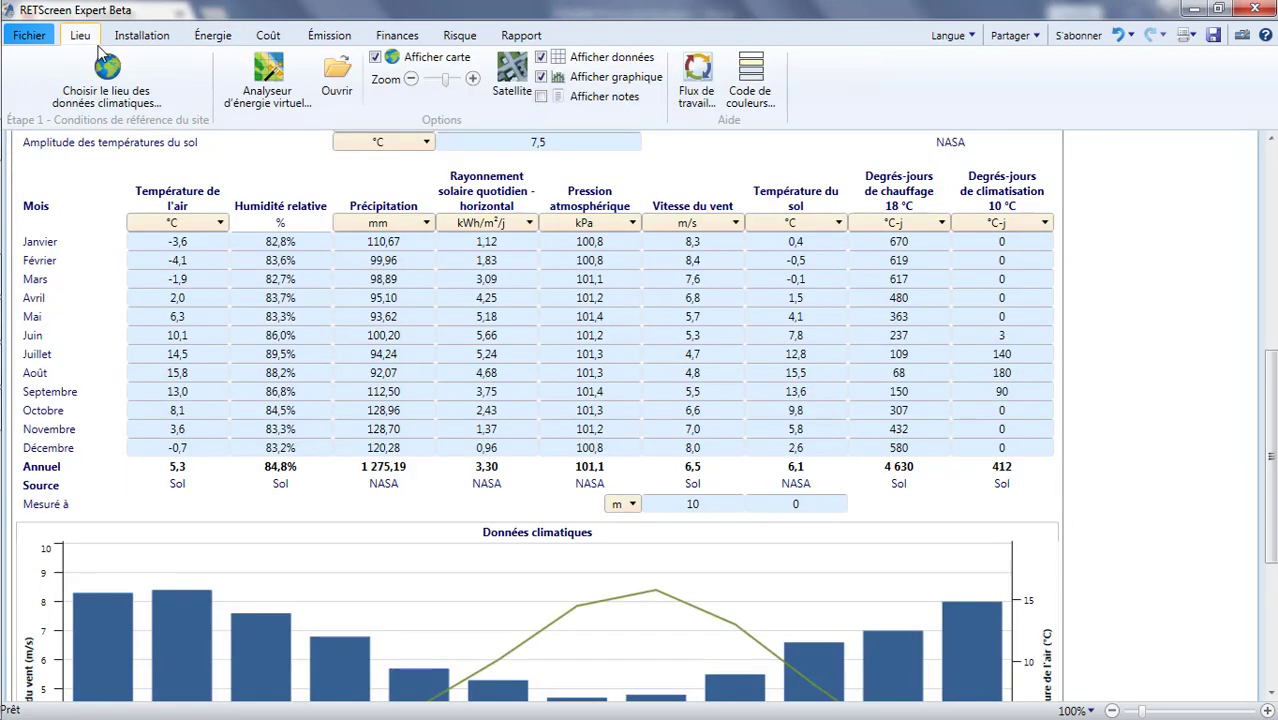
click(703, 470)
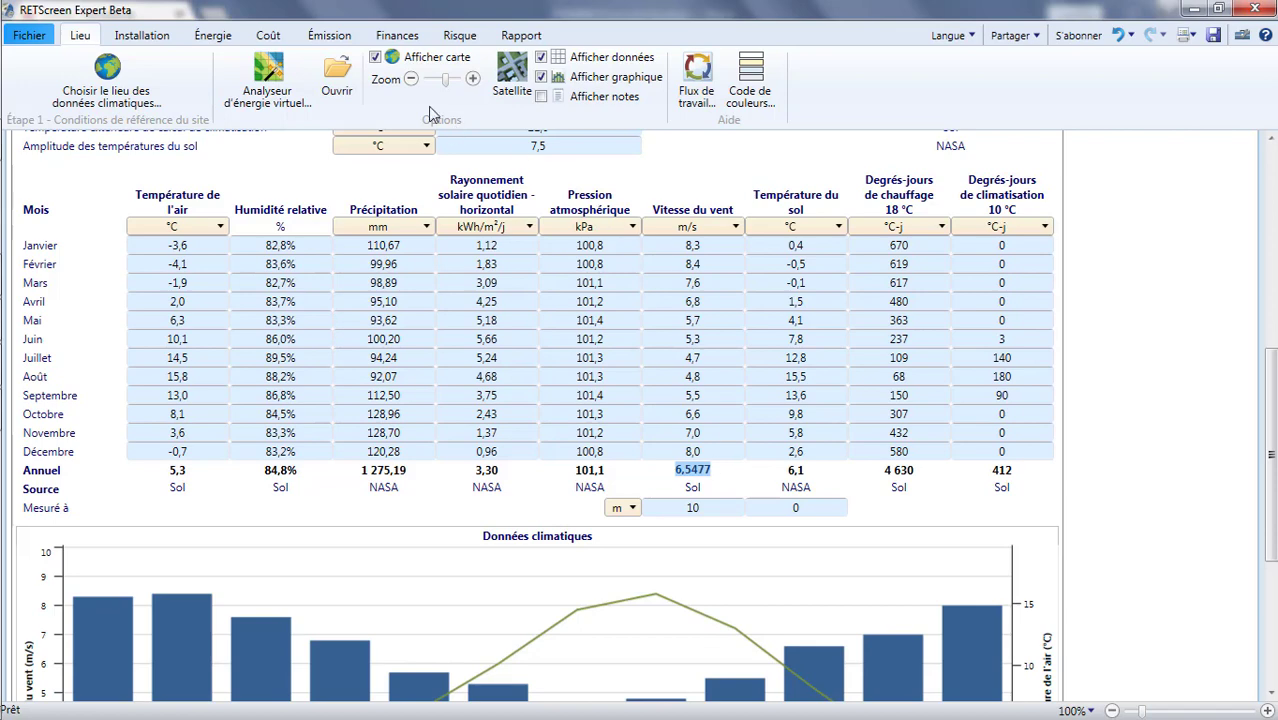
click(214, 40)
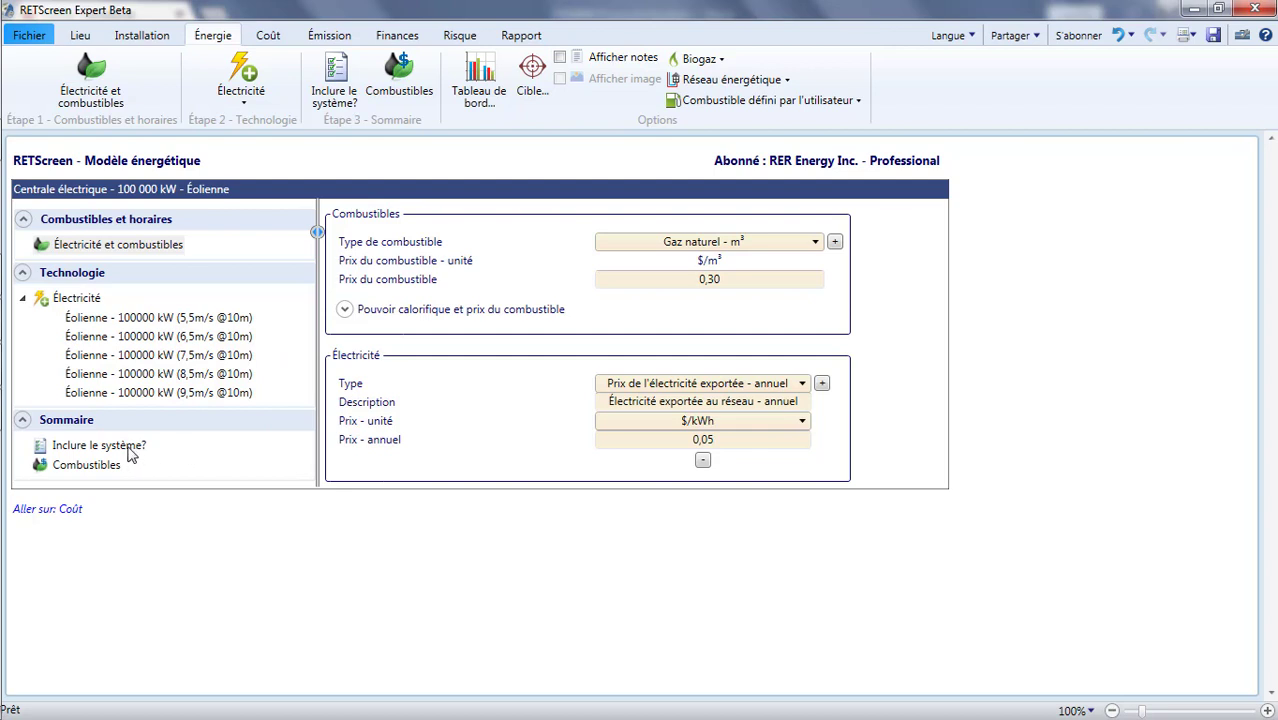
click(98, 445)
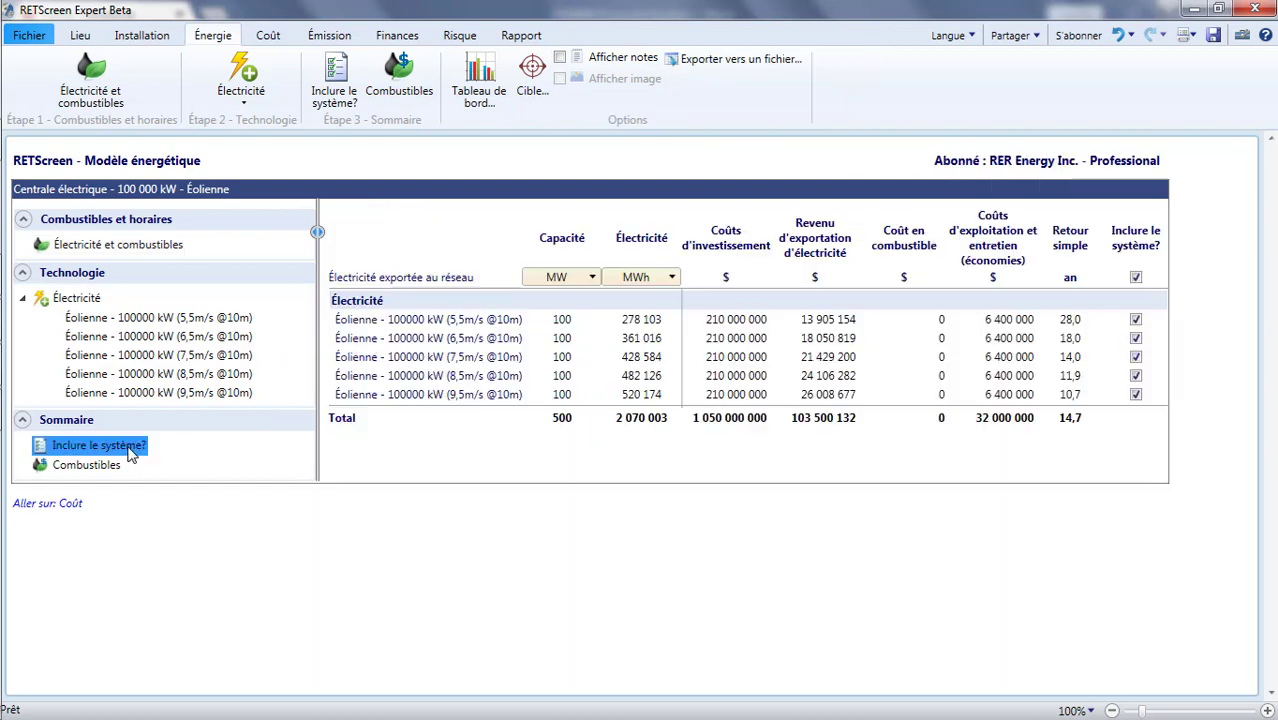
click(1136, 277)
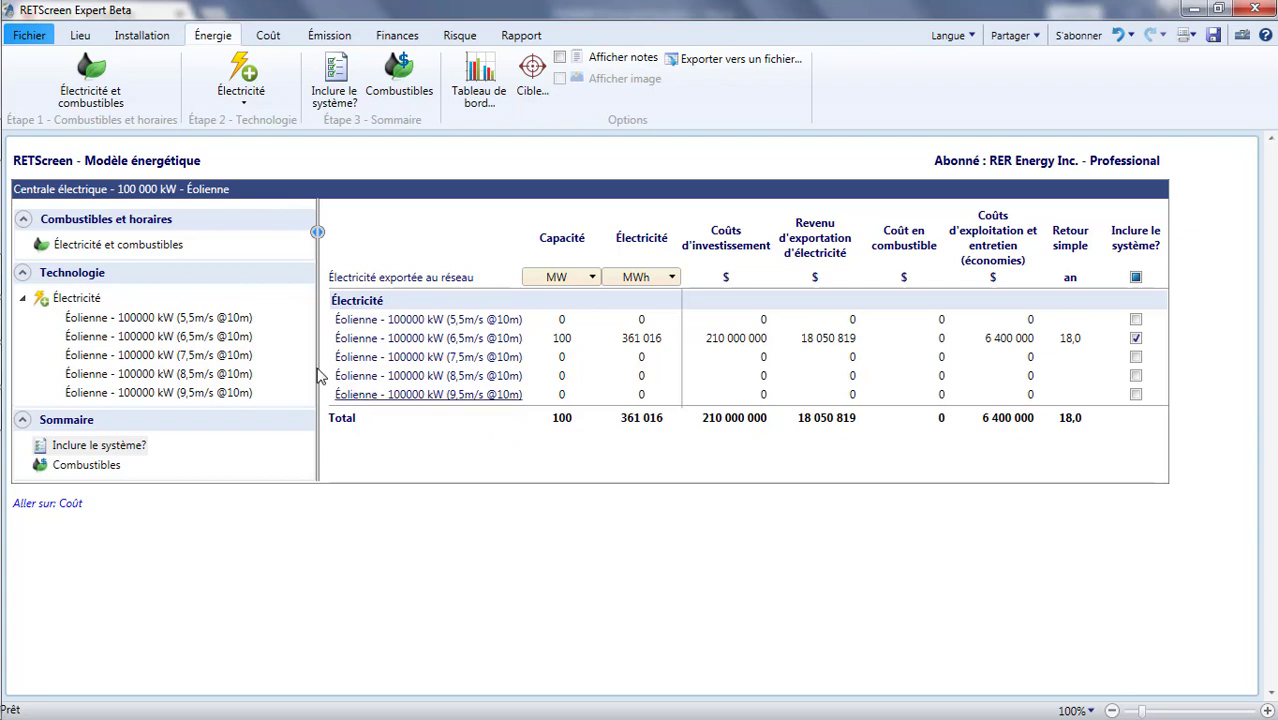
Examine the level 2 and level 3 parameters of the 6,5 m/s wind turbine system, including its resource data, power curve, losses and costs
click(230, 340)
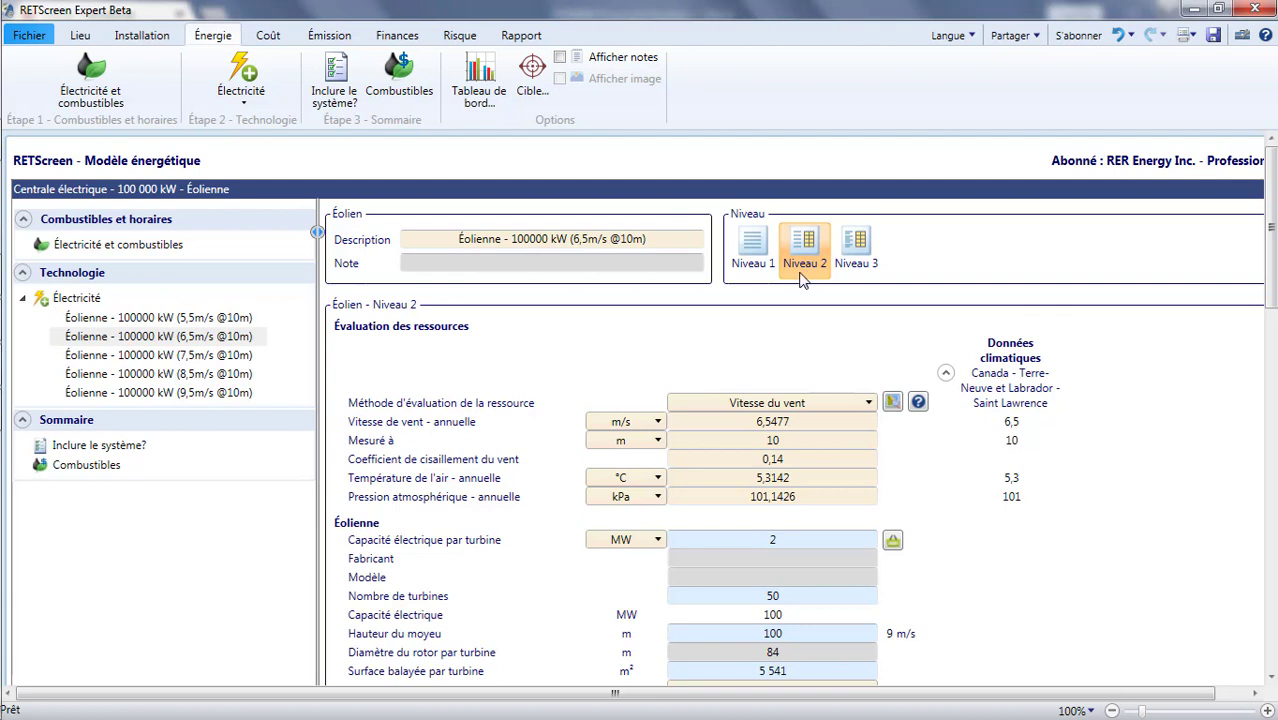
scroll(800, 280, down, 5)
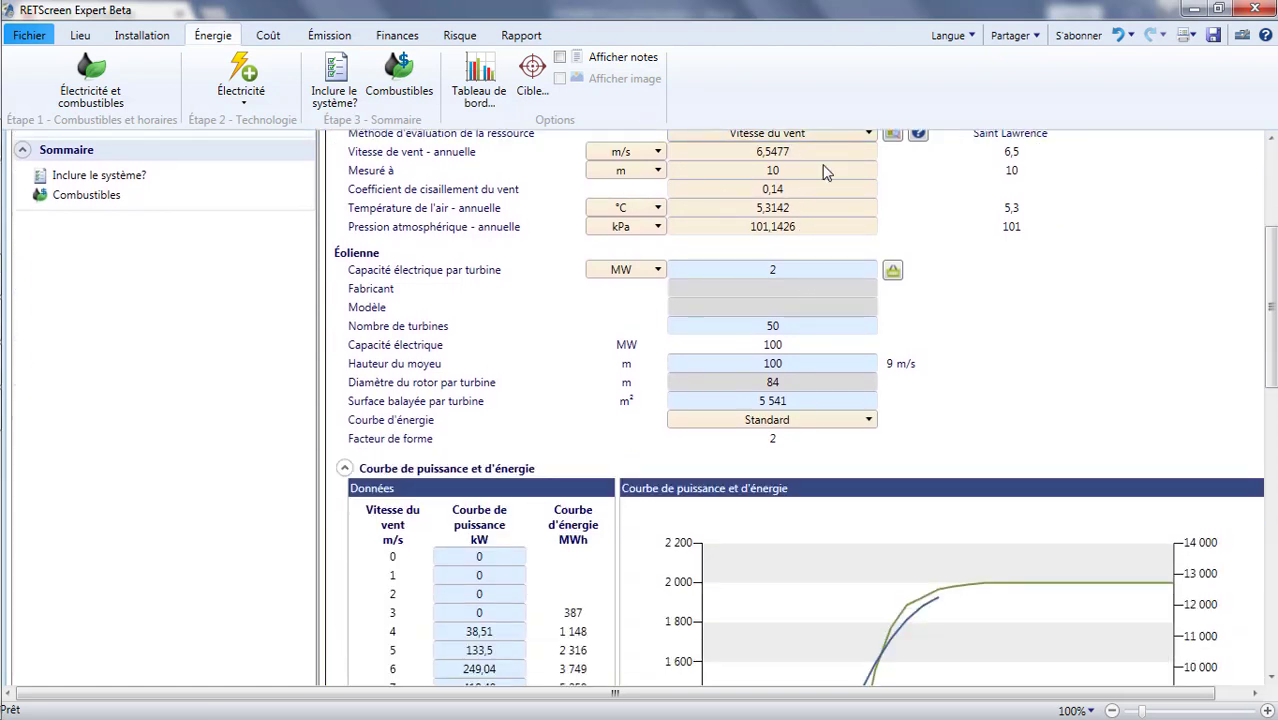
scroll(800, 240, down, 10)
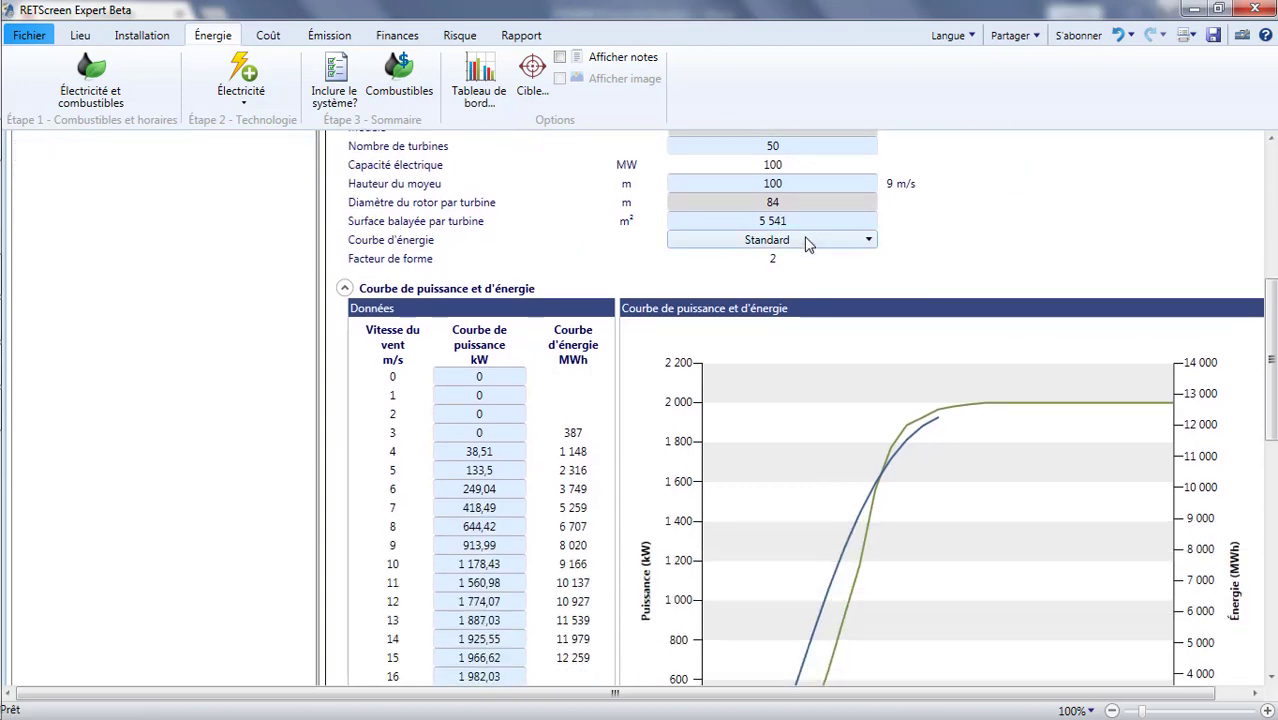
scroll(802, 245, down, 8)
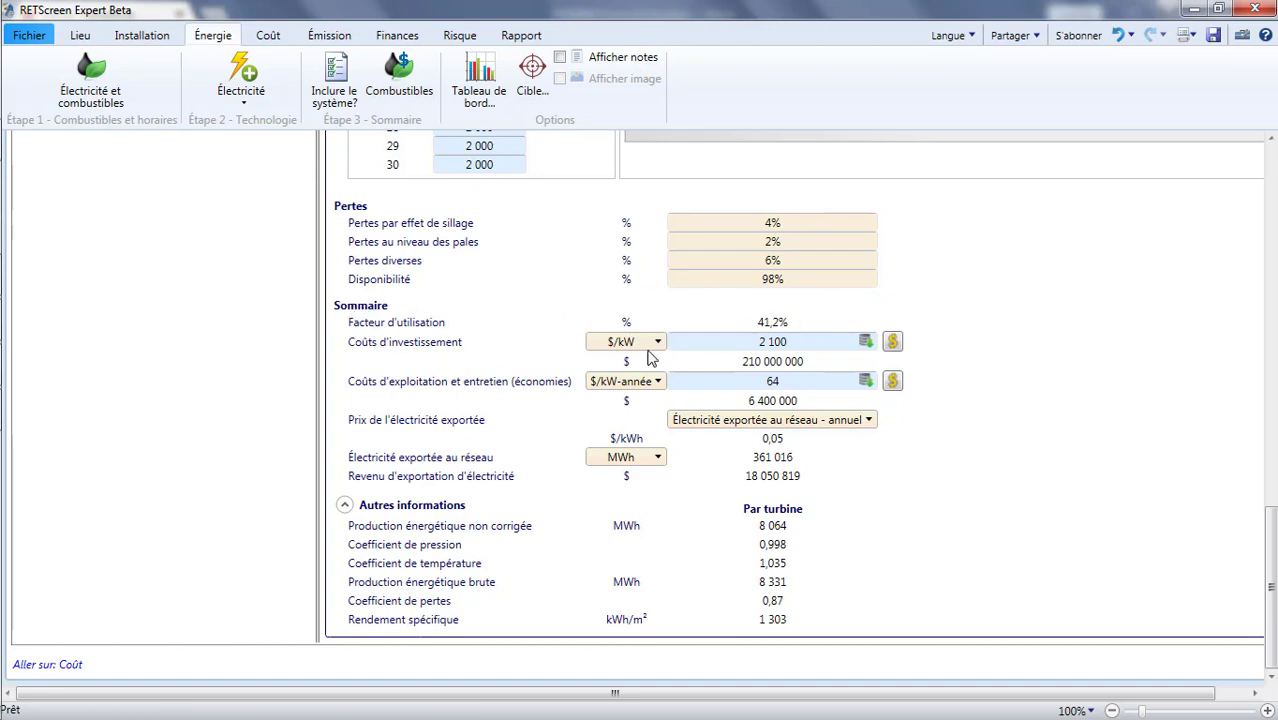
scroll(813, 336, up, 8)
scroll(813, 336, up, 15)
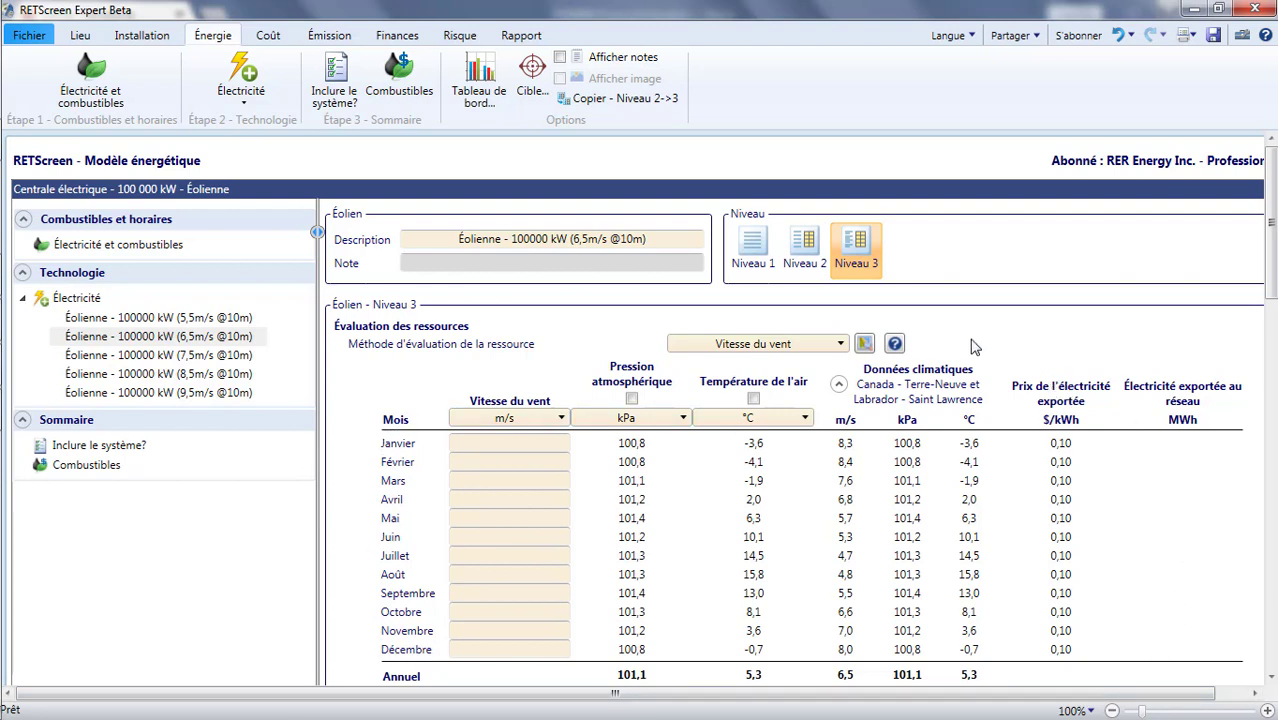
Switch the 6,5 m/s wind system to level 1 analysis with a capacity factor of 40% and an electrical capacity of 80 MW
click(752, 262)
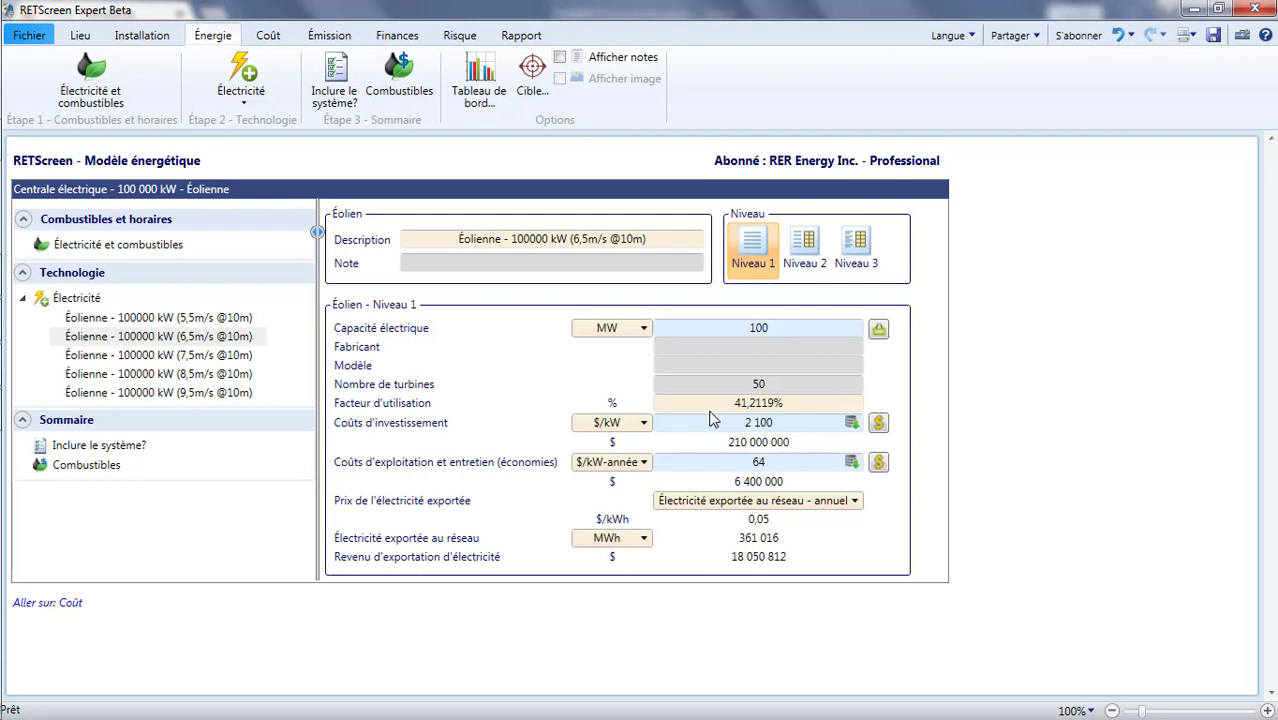
click(800, 404)
text(40)
key(Return)
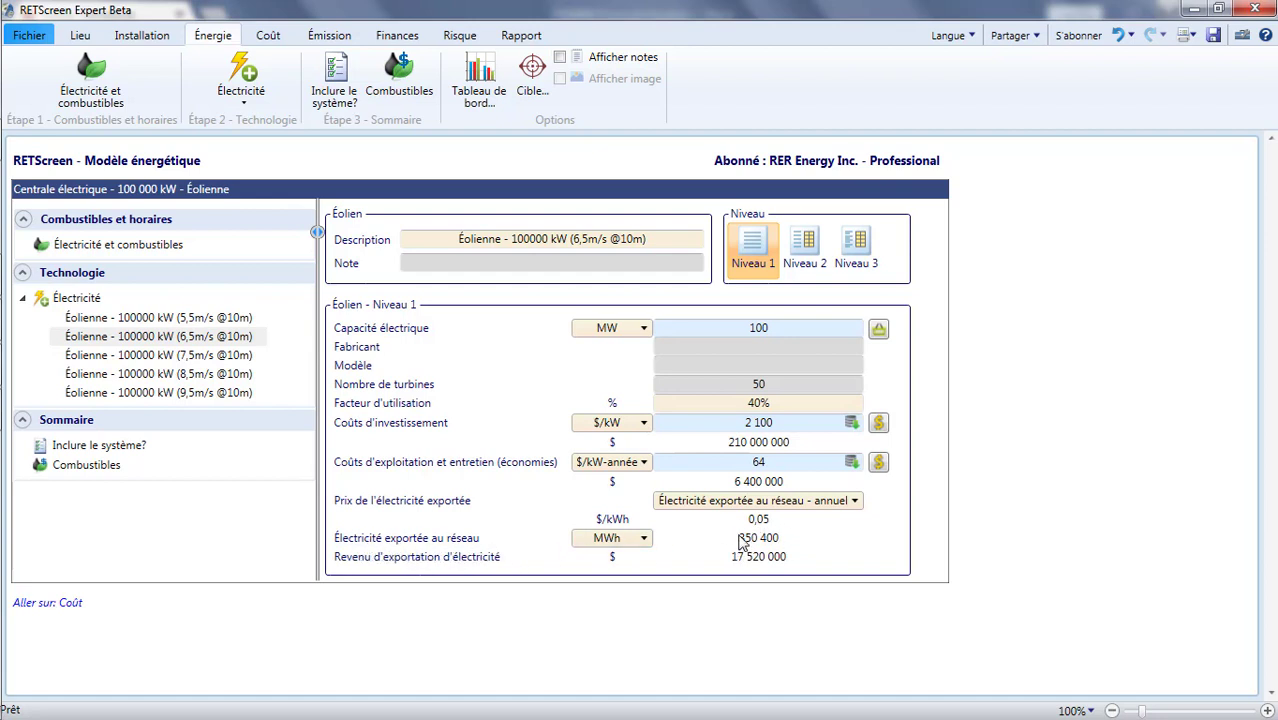
click(782, 328)
text(80)
Replace the wind system's description with "Parc éolien - 80 MW"
drag(457, 239, 670, 236)
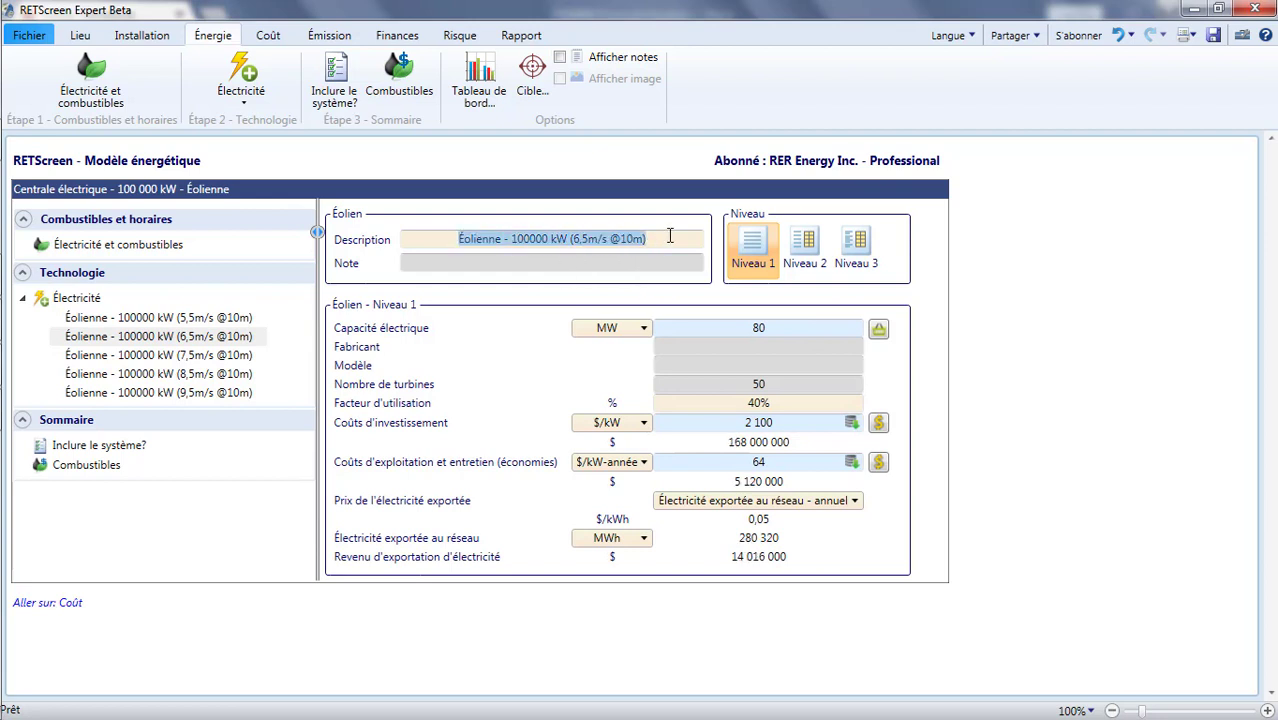
text(Parc éol)
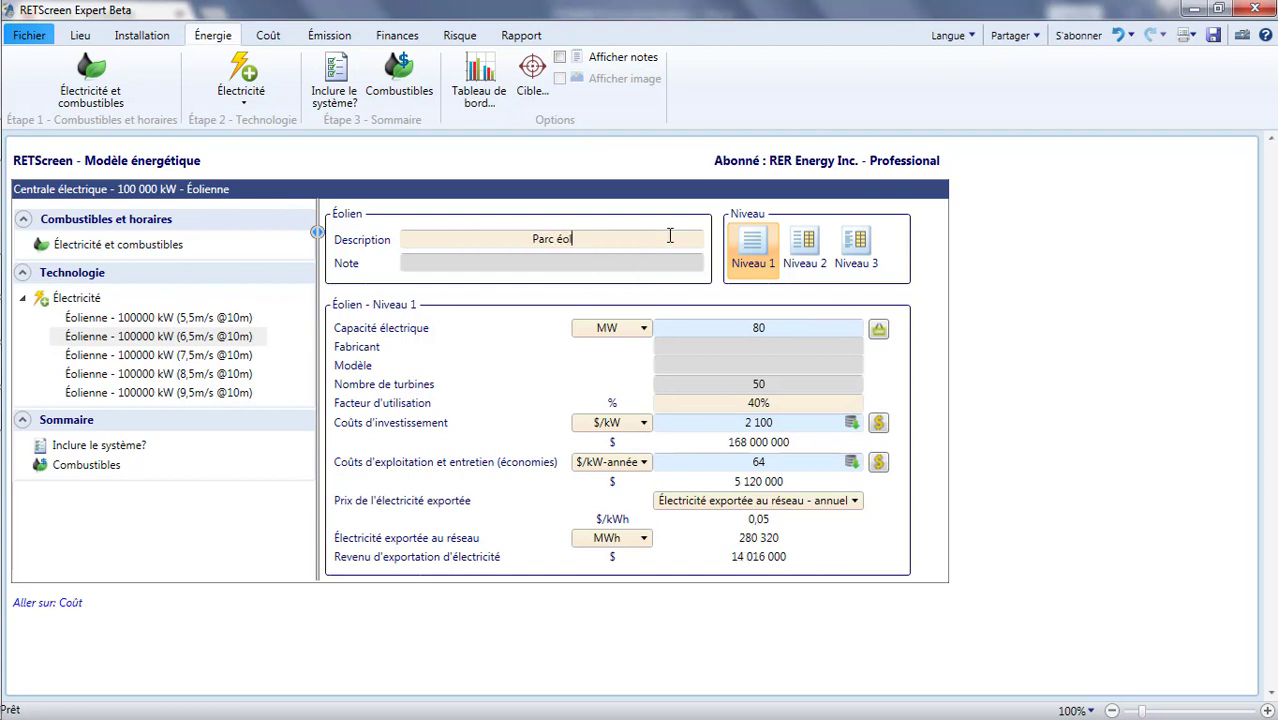
text(ien - 80 MW)
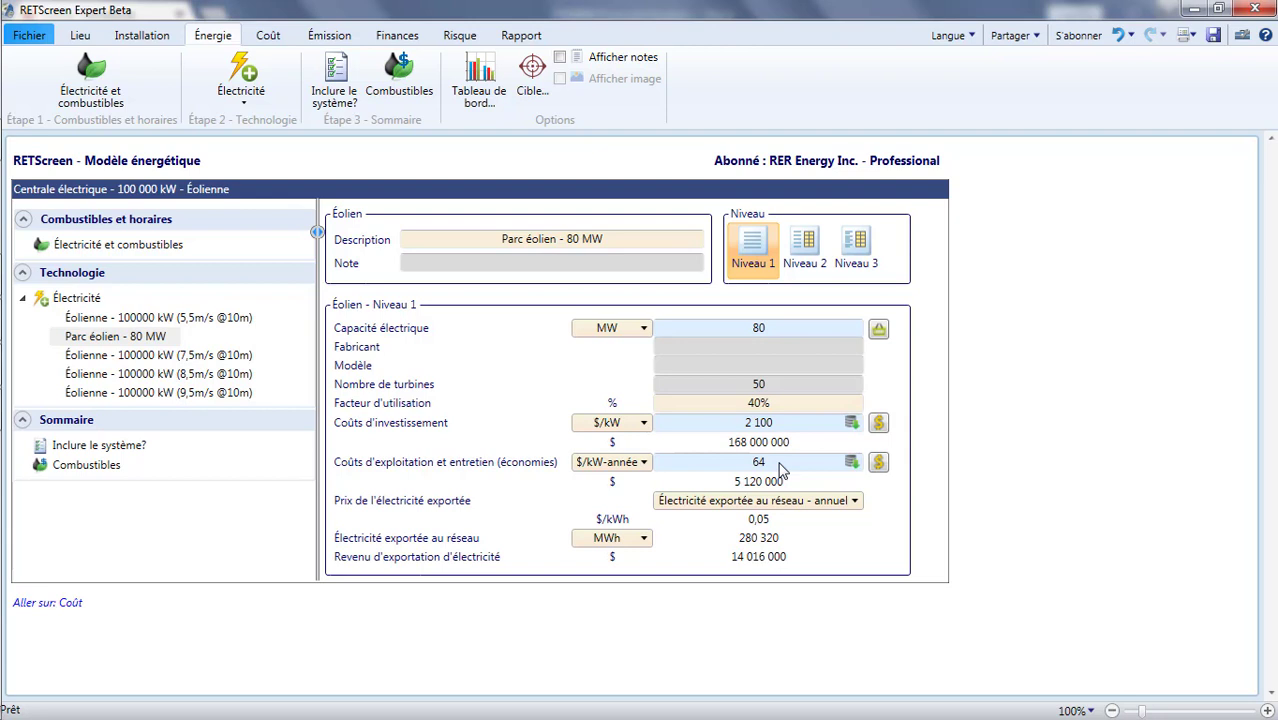
Check the typical wind turbine investment cost in the cost database and compare the system's costs with the cost analysis
click(879, 424)
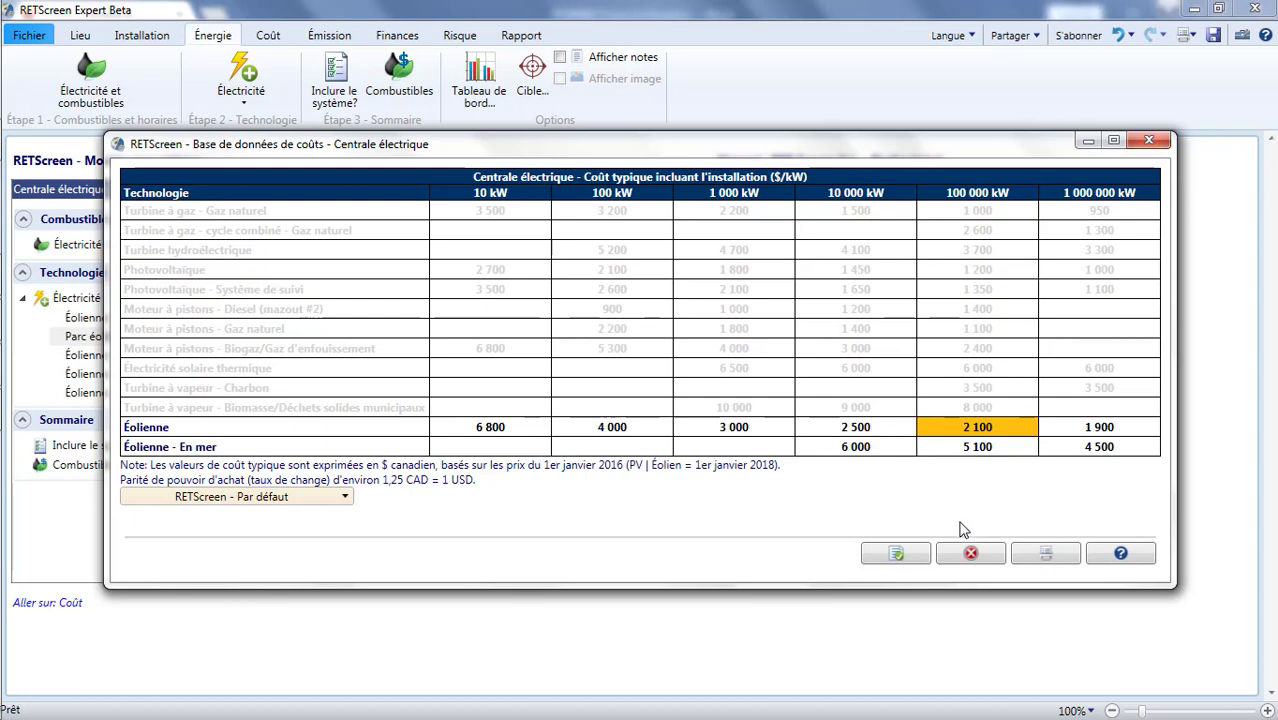
click(962, 555)
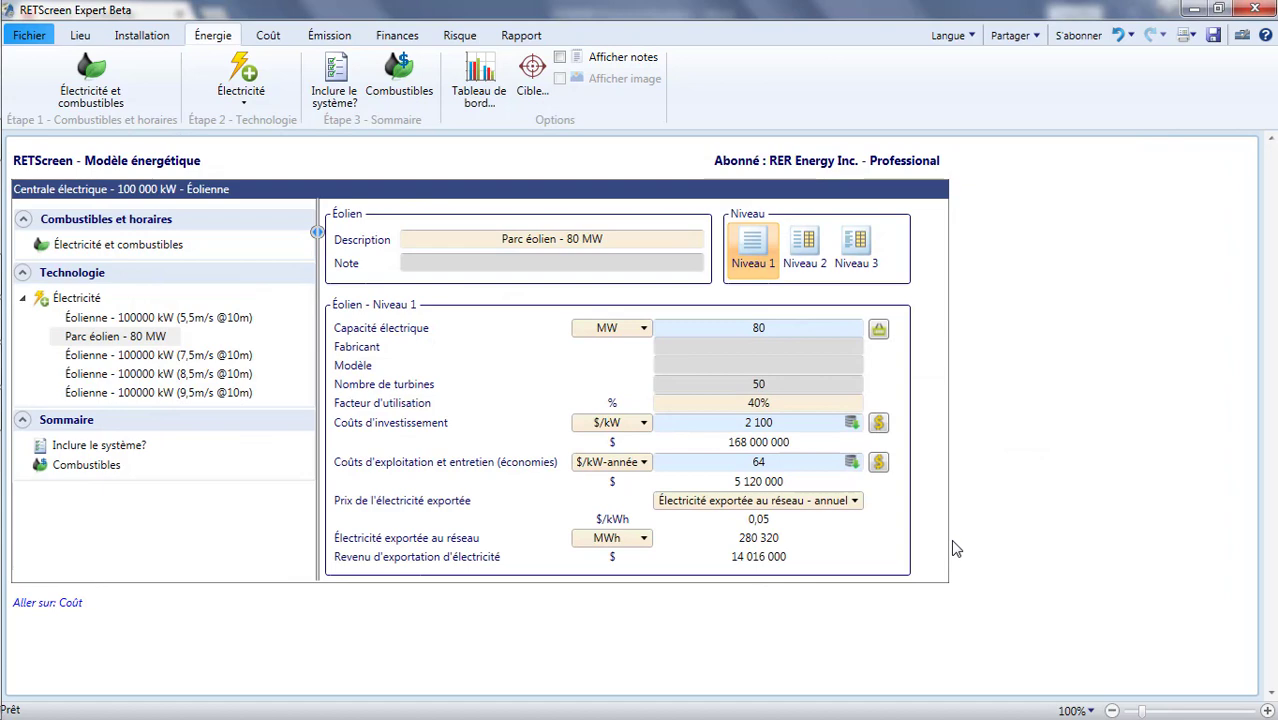
click(268, 35)
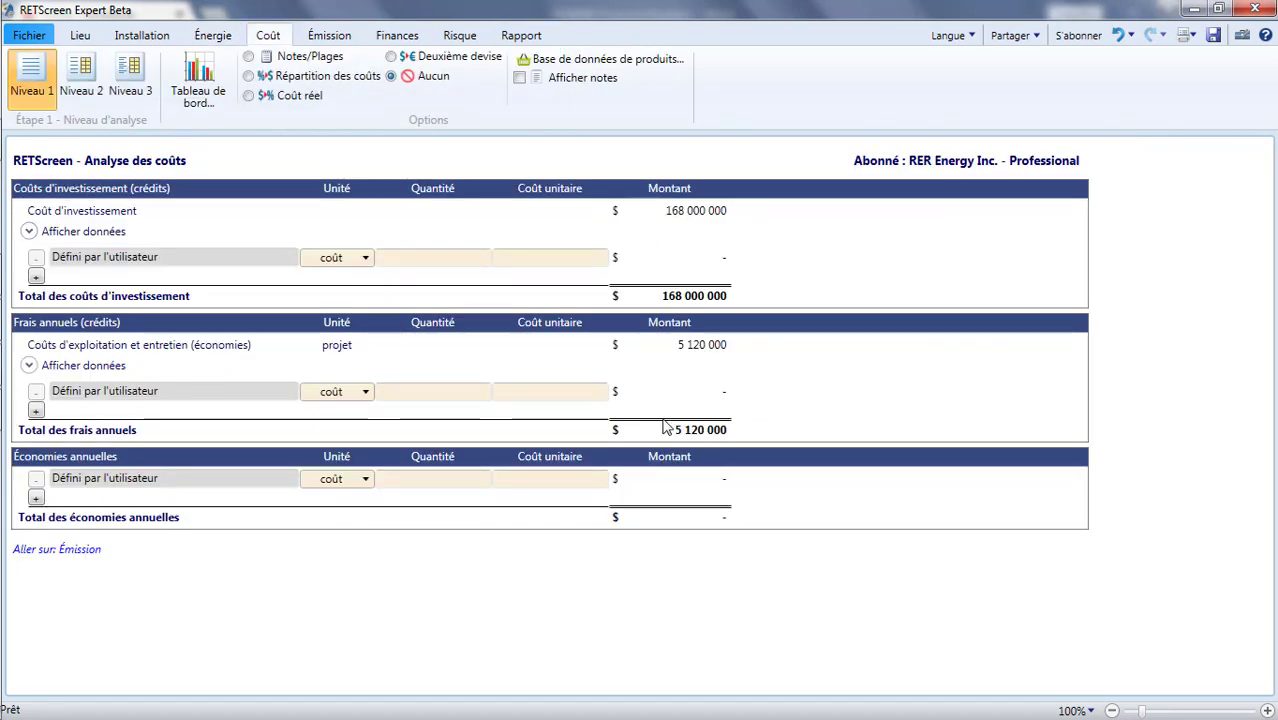
click(215, 35)
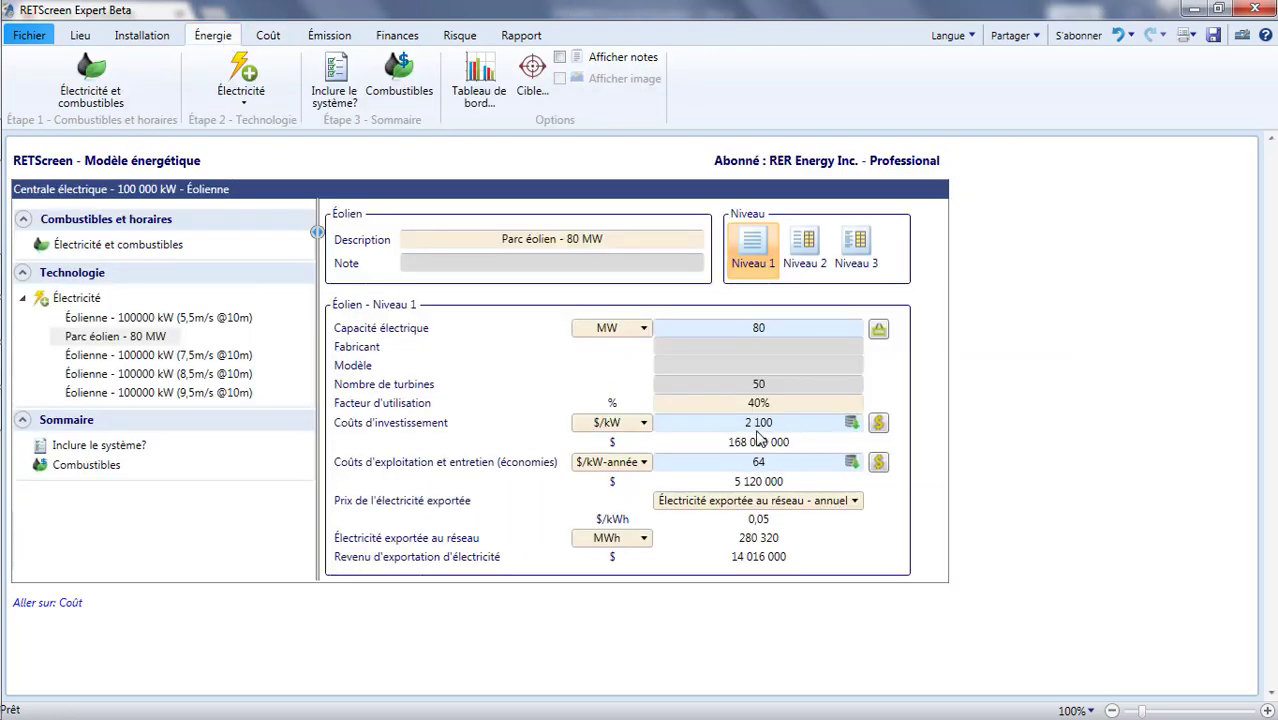
click(268, 35)
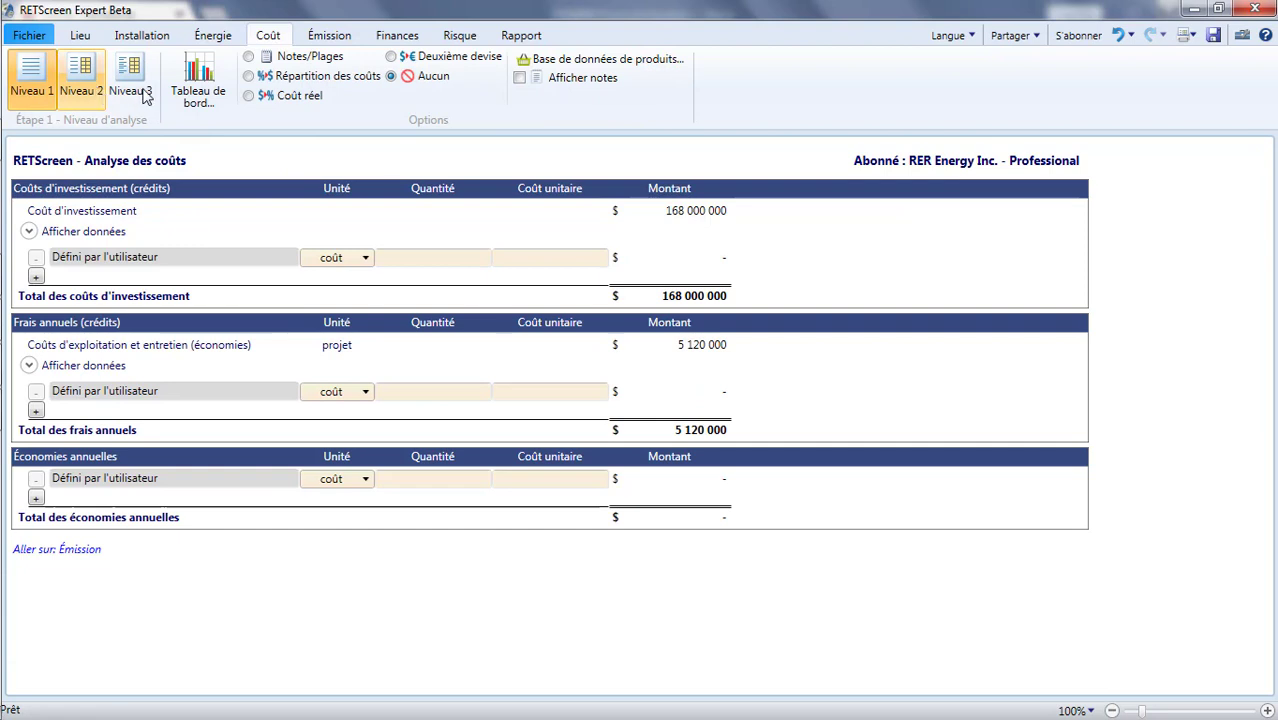
Look through the detailed level 2 cost breakdown, then return the cost analysis to level 1
click(86, 85)
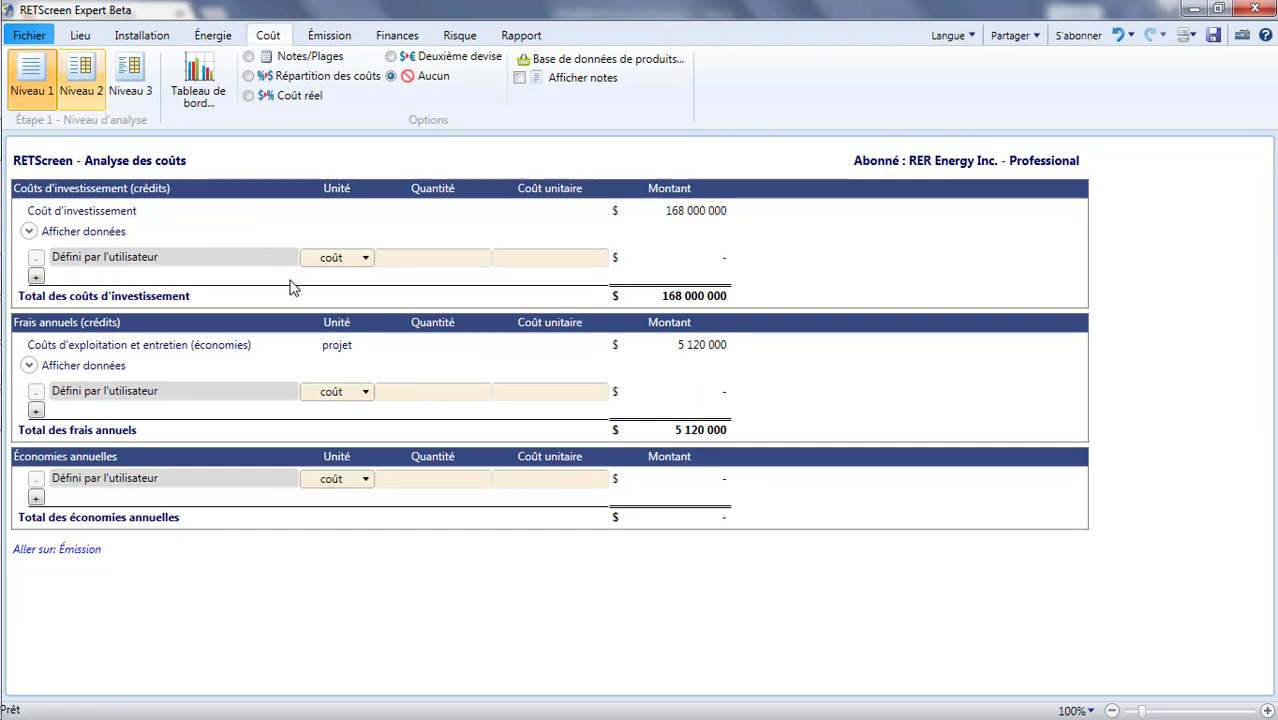
scroll(568, 340, down, 5)
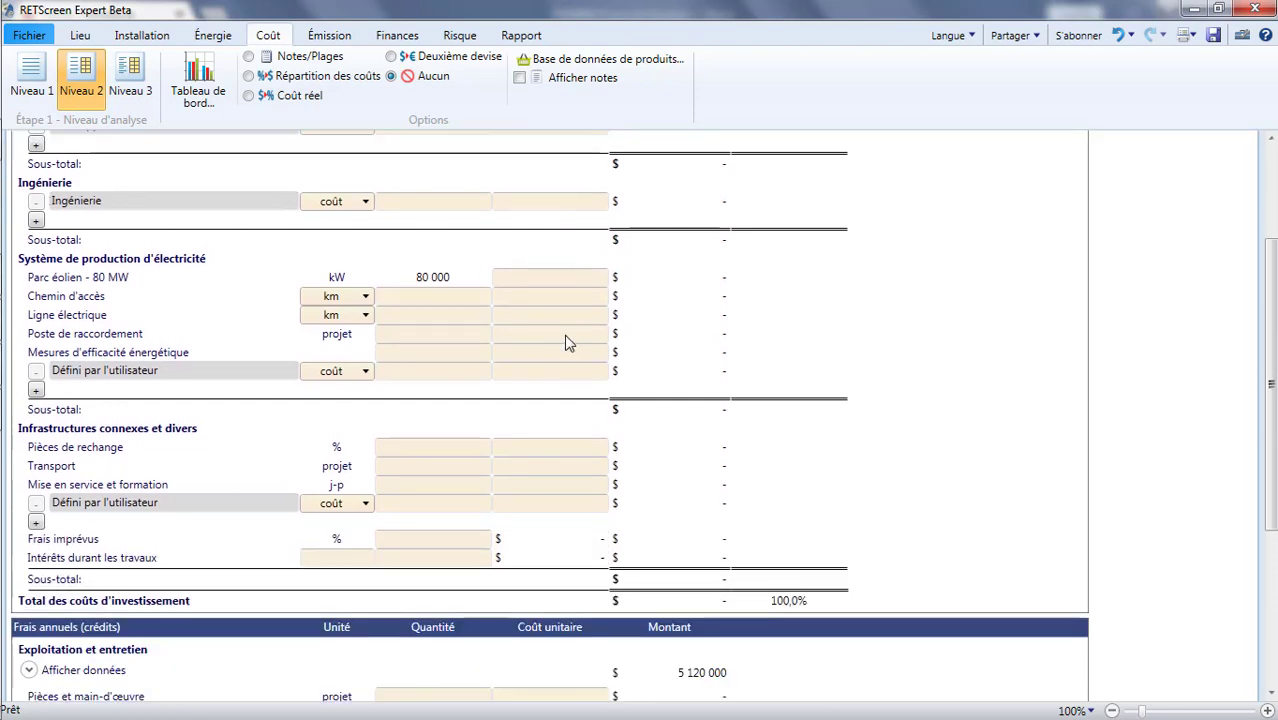
scroll(562, 350, down, 3)
scroll(700, 450, up, 5)
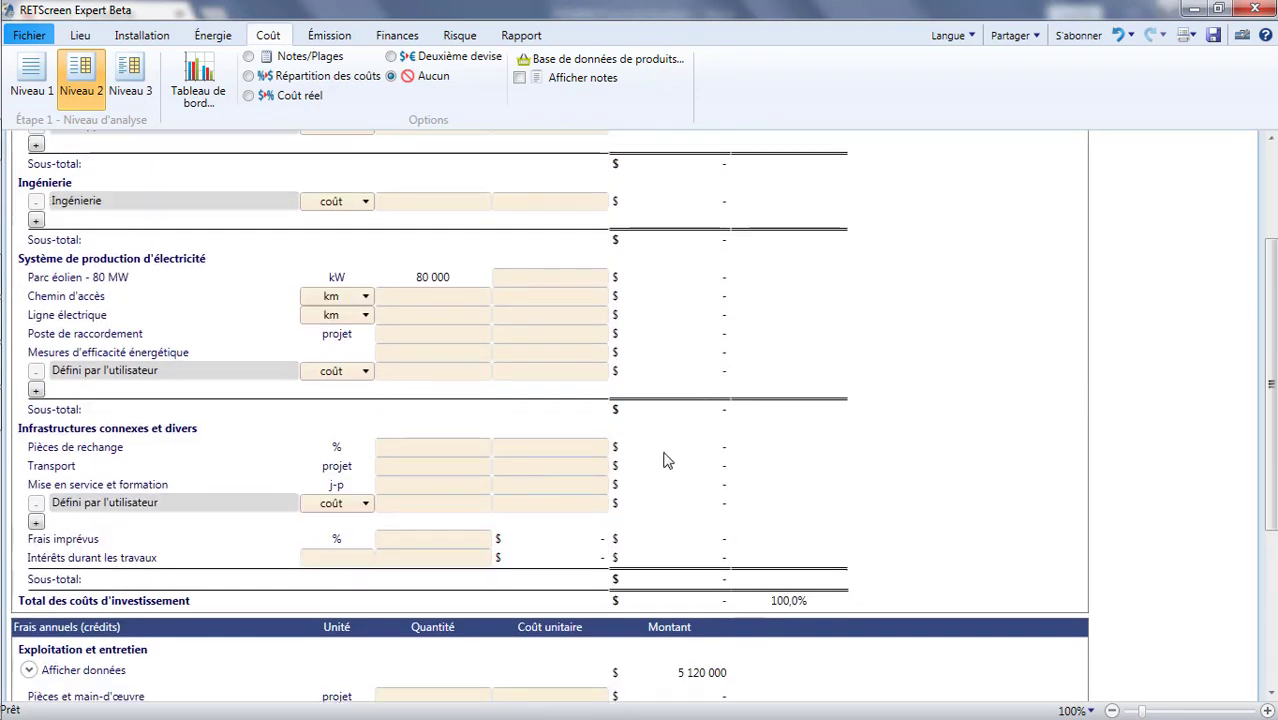
click(31, 80)
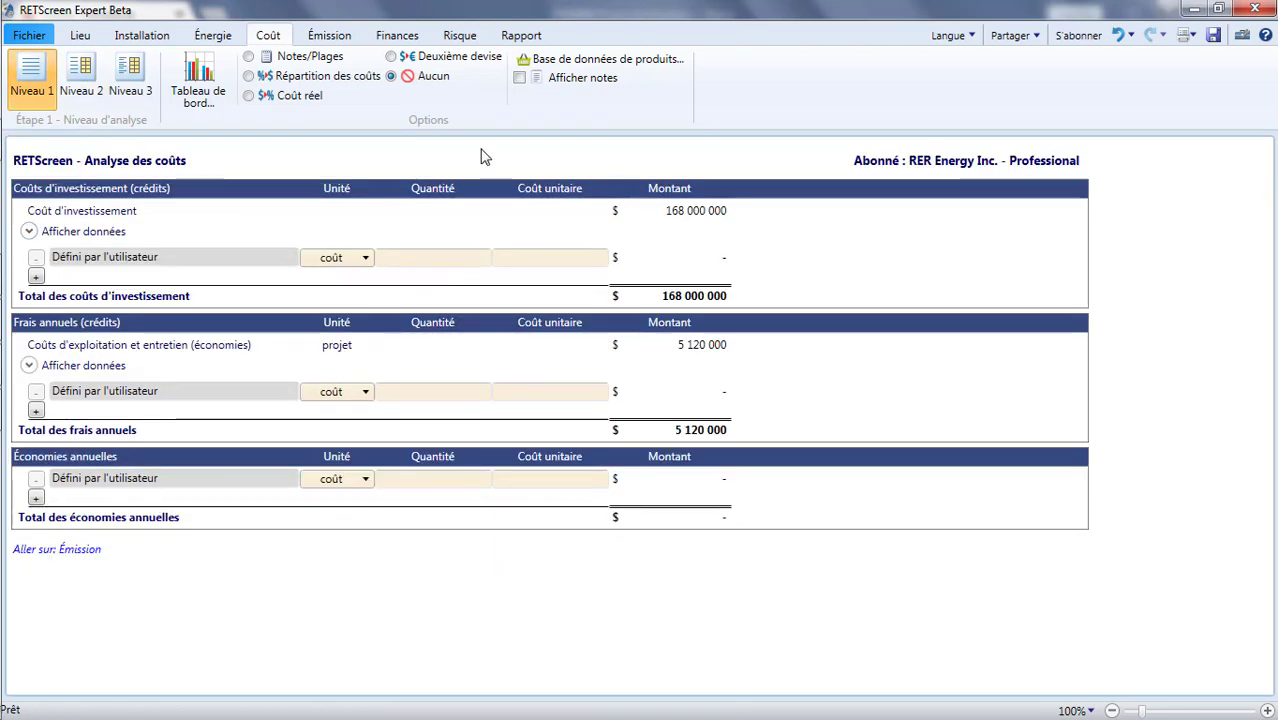
Examine the emission analysis, including the reference grid's region, the transmission and distribution losses and the gross annual GHG reduction
click(329, 37)
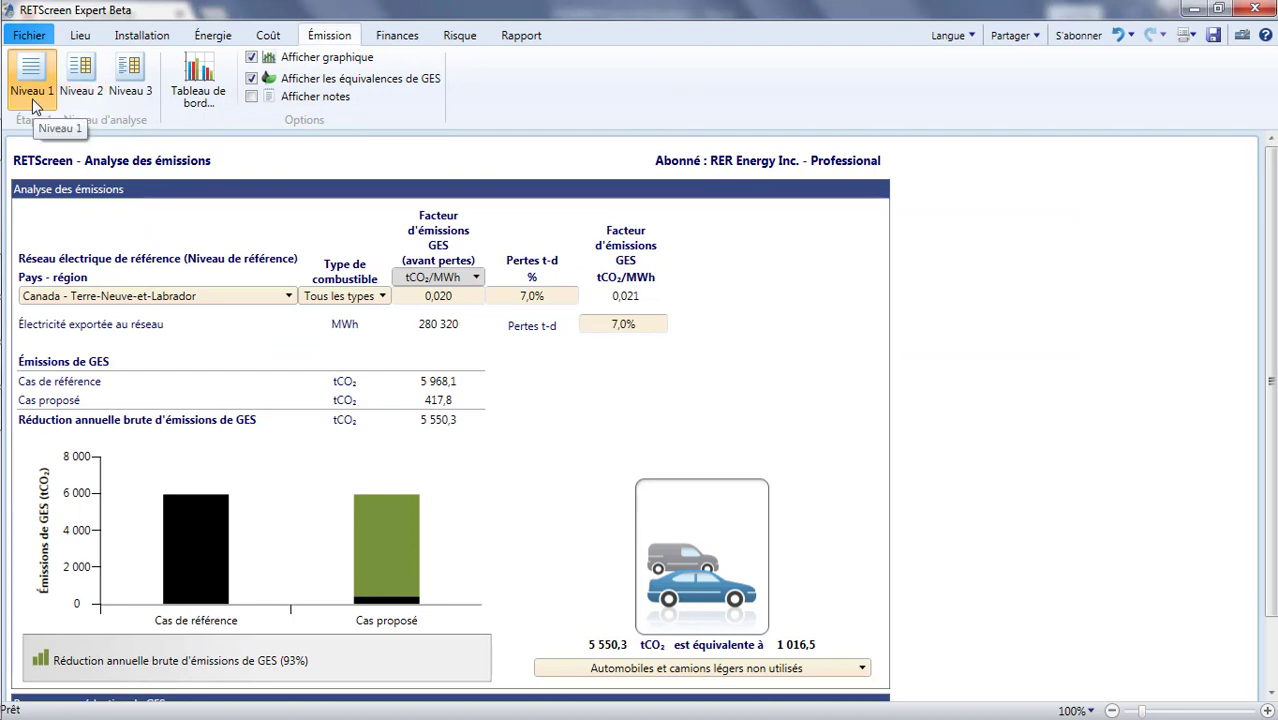
click(289, 297)
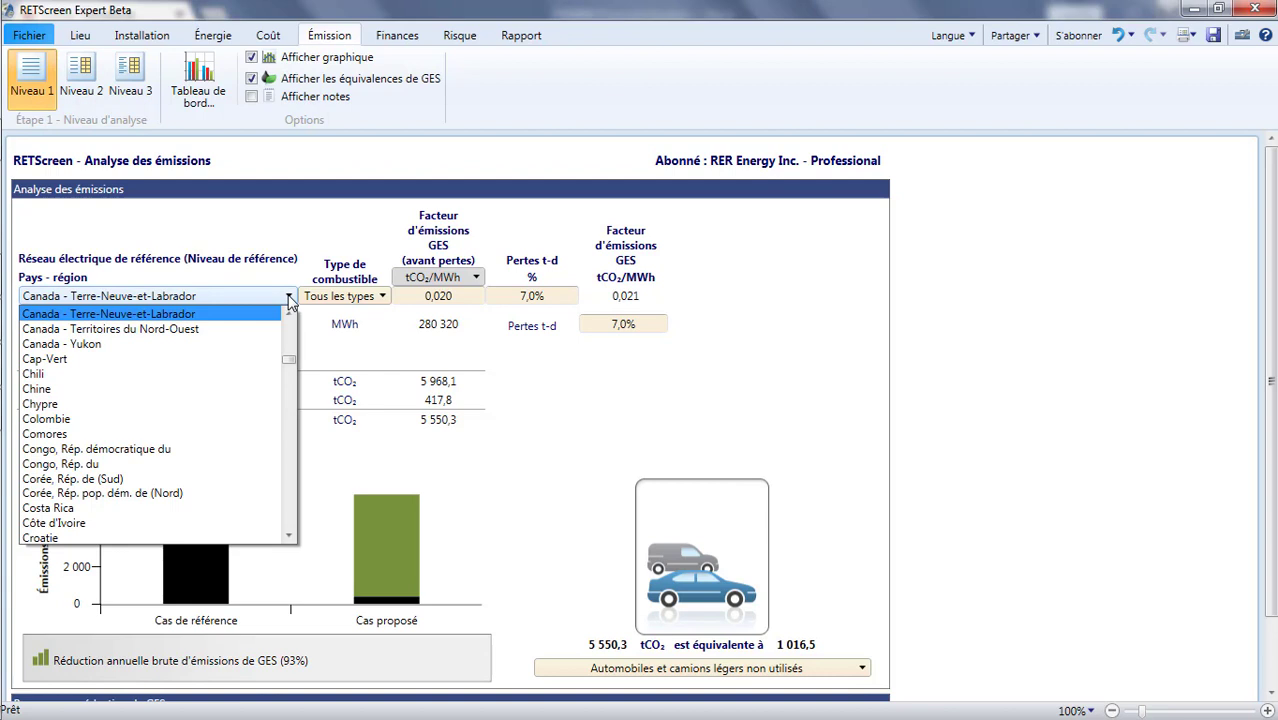
click(289, 300)
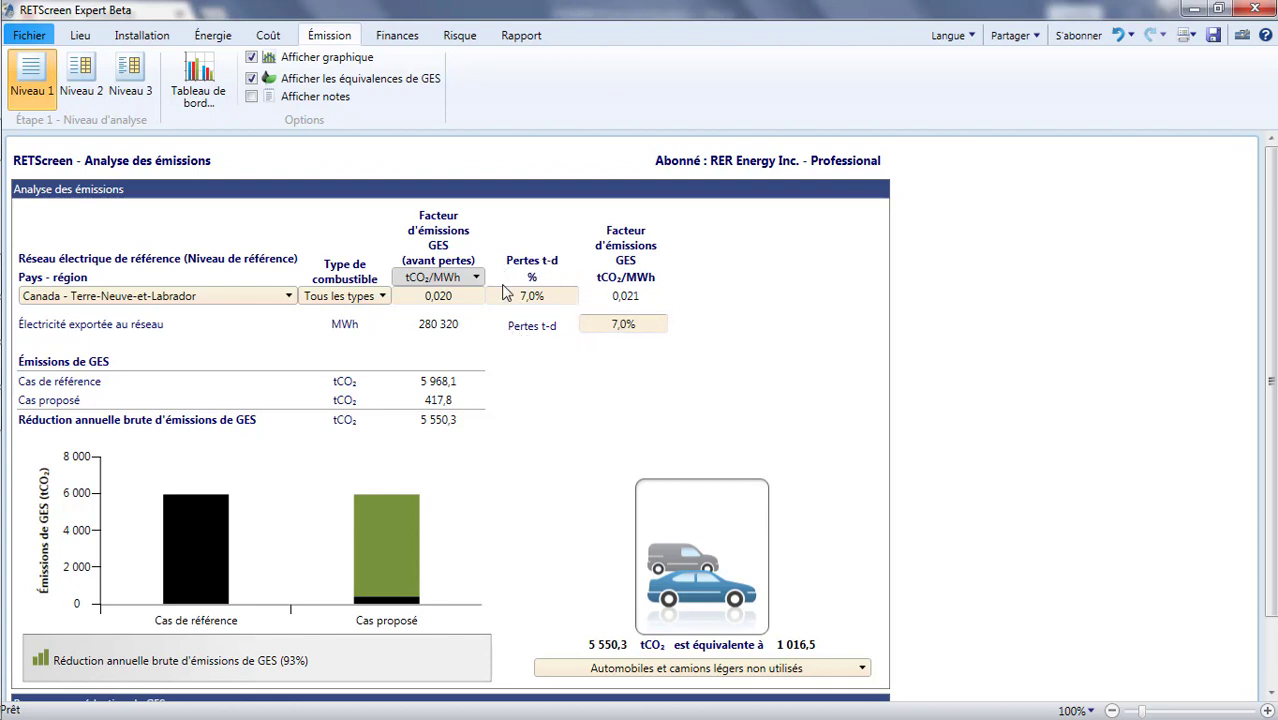
click(620, 324)
click(685, 330)
click(450, 424)
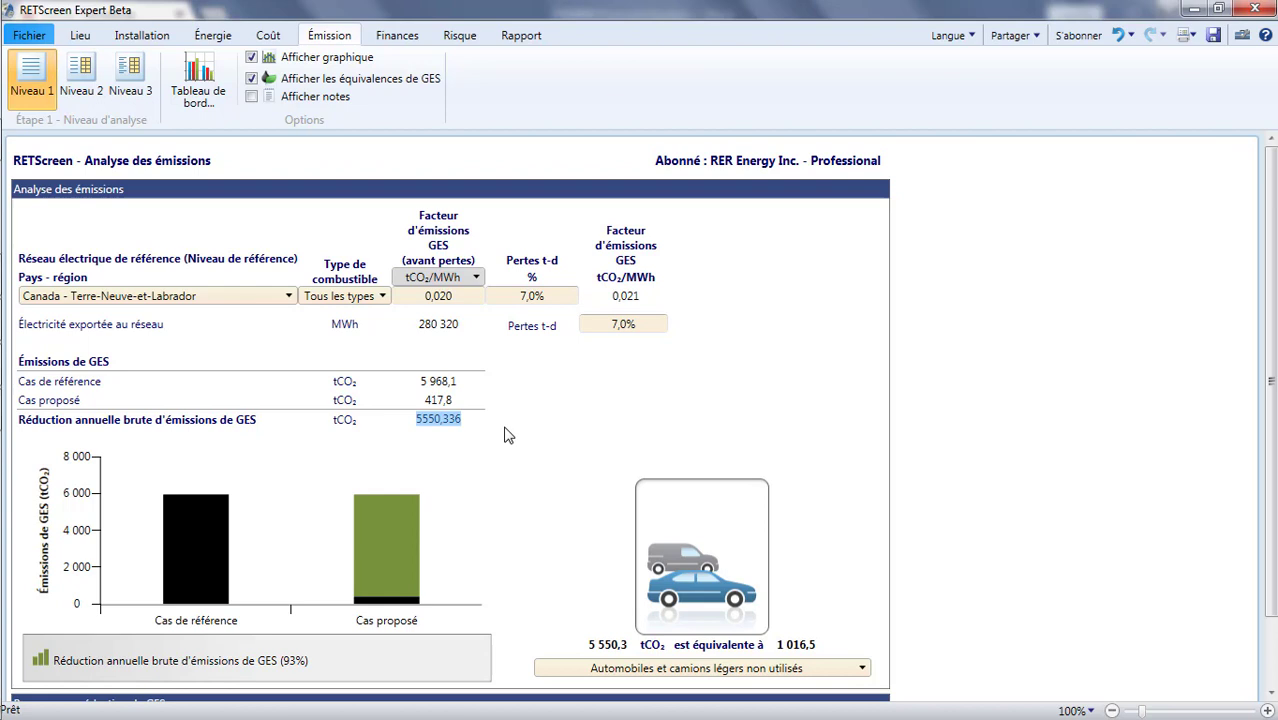
Try a GHG reduction credit of 50 $/tCO₂ in the emission analysis, then clear the credit value
scroll(505, 435, down, 2)
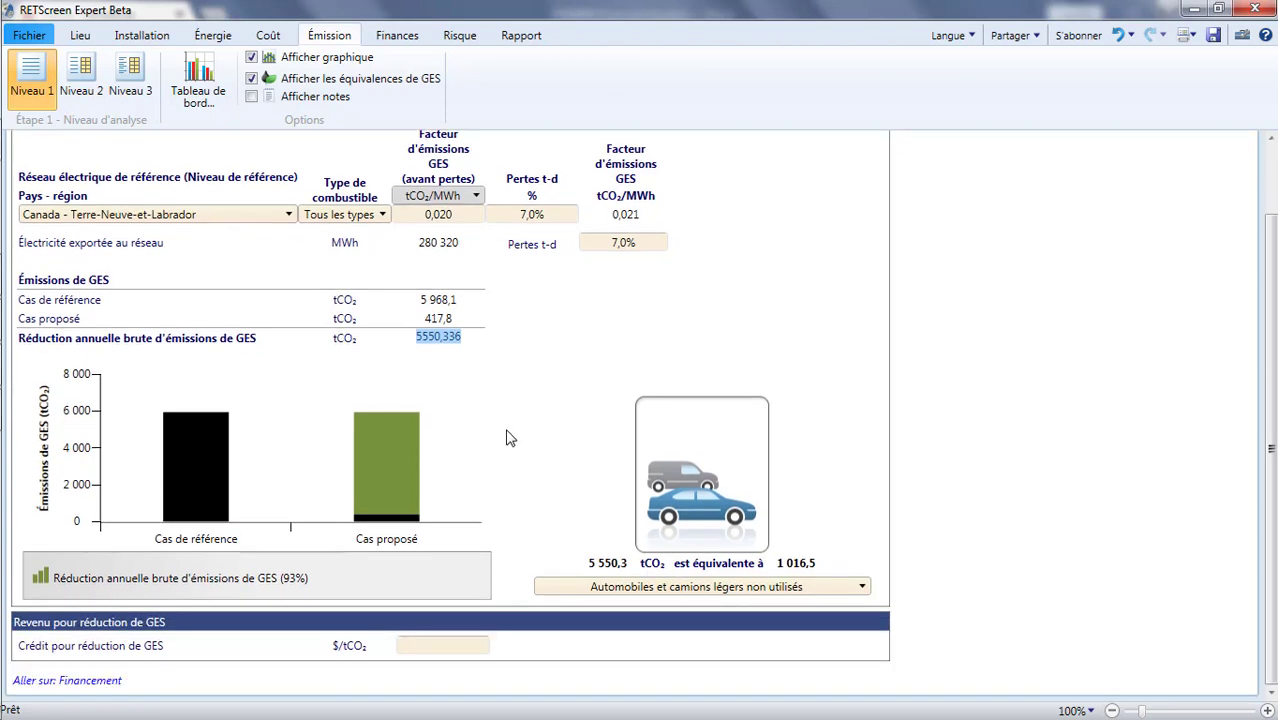
click(438, 646)
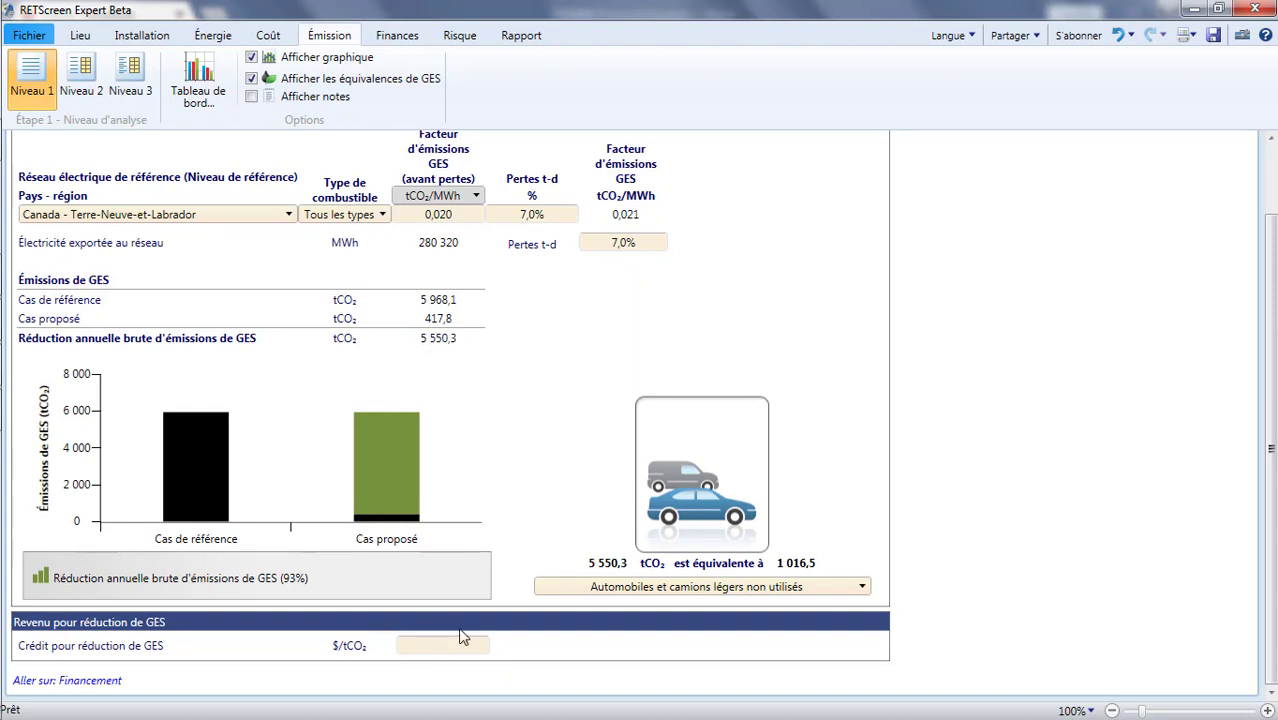
text(50)
click(535, 656)
scroll(532, 654, down, 2)
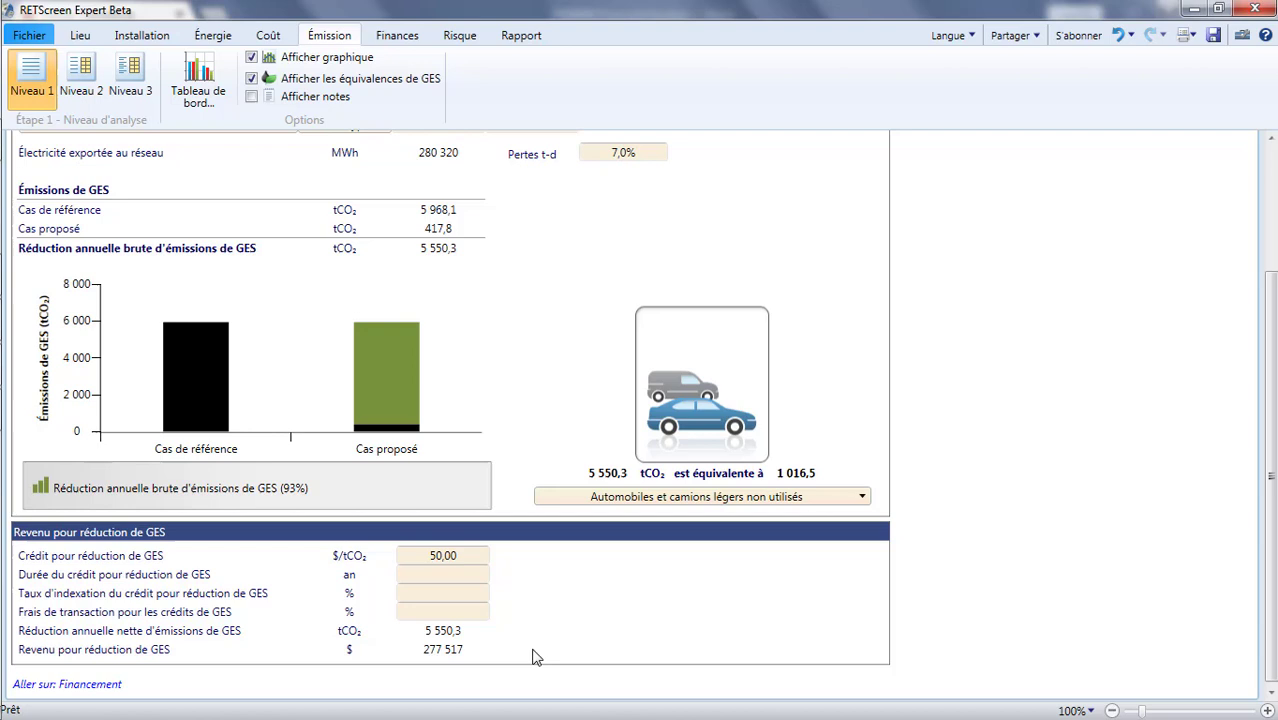
click(485, 555)
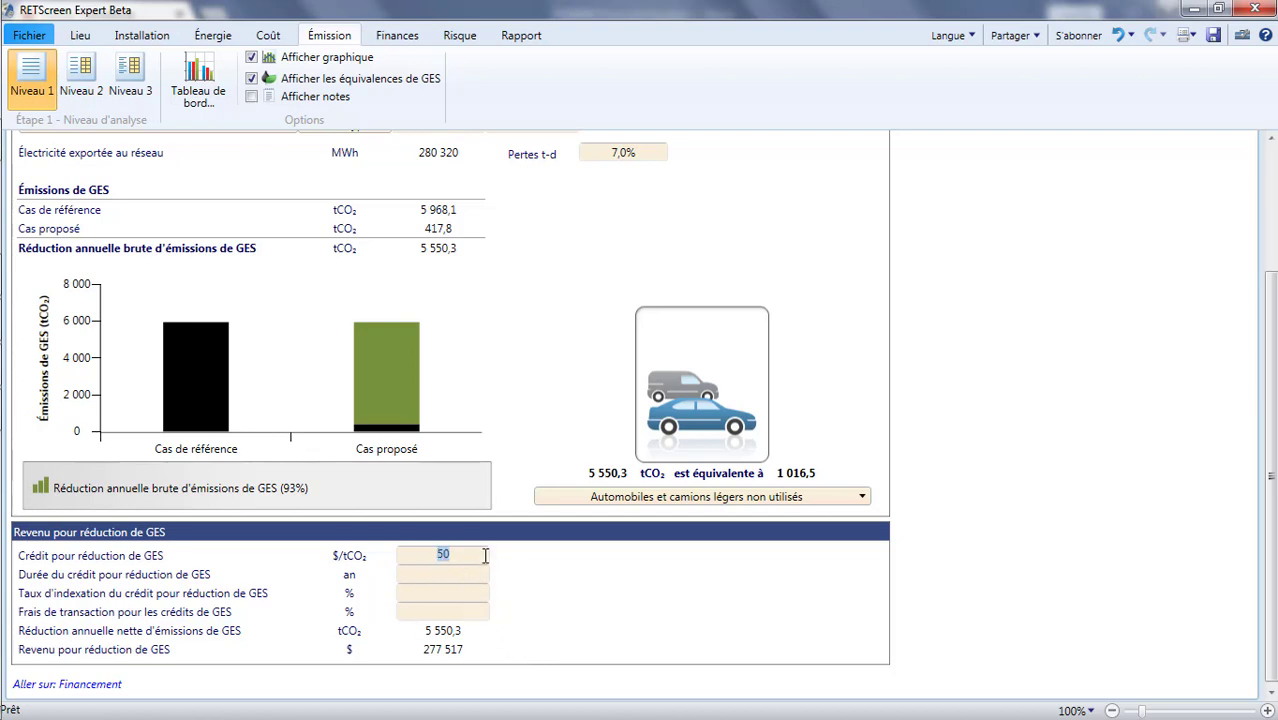
key(Delete)
click(608, 580)
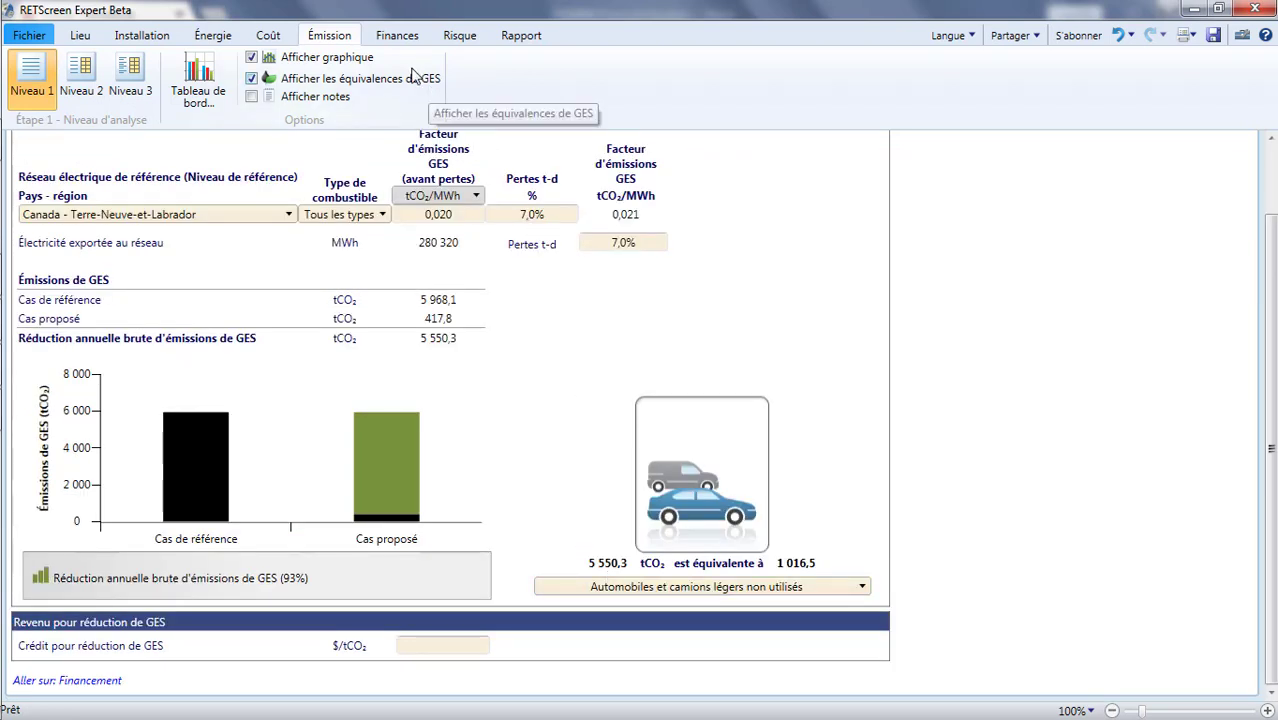
Set the electricity export escalation rate to 3% and the debt interest rate to 5,5% in the financial analysis
click(395, 40)
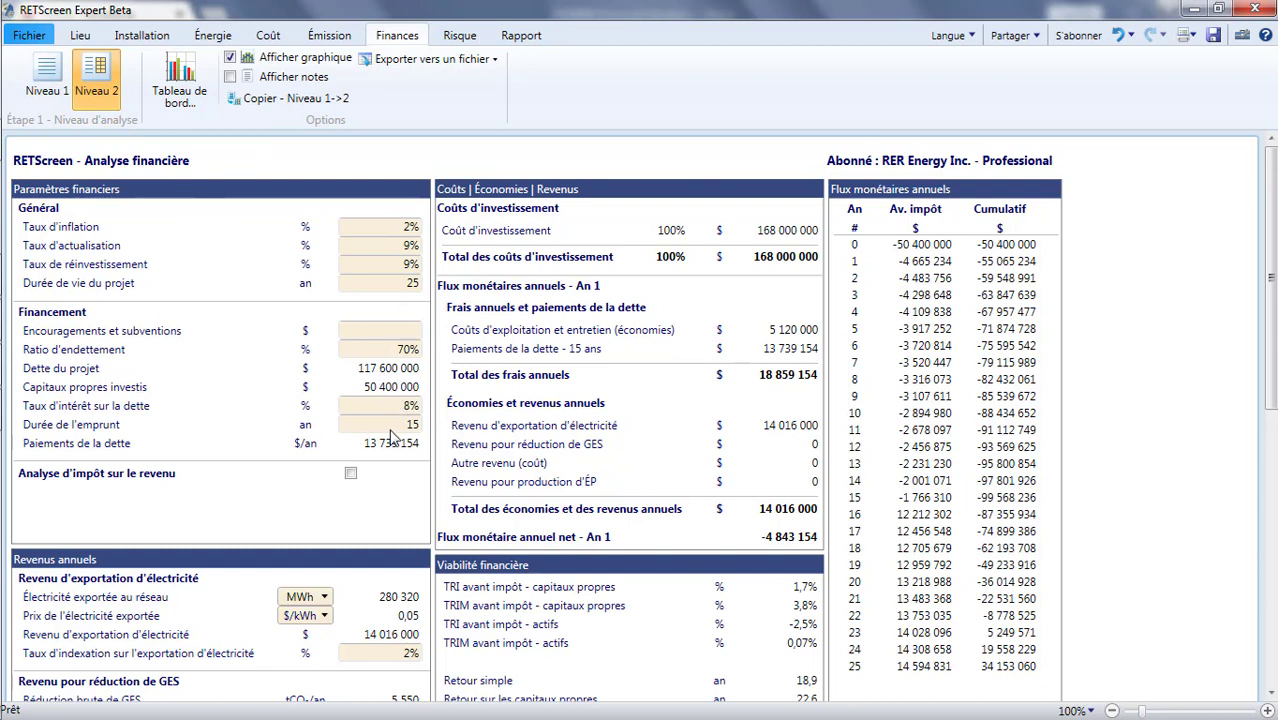
click(412, 653)
text(3)
click(413, 405)
text(5)
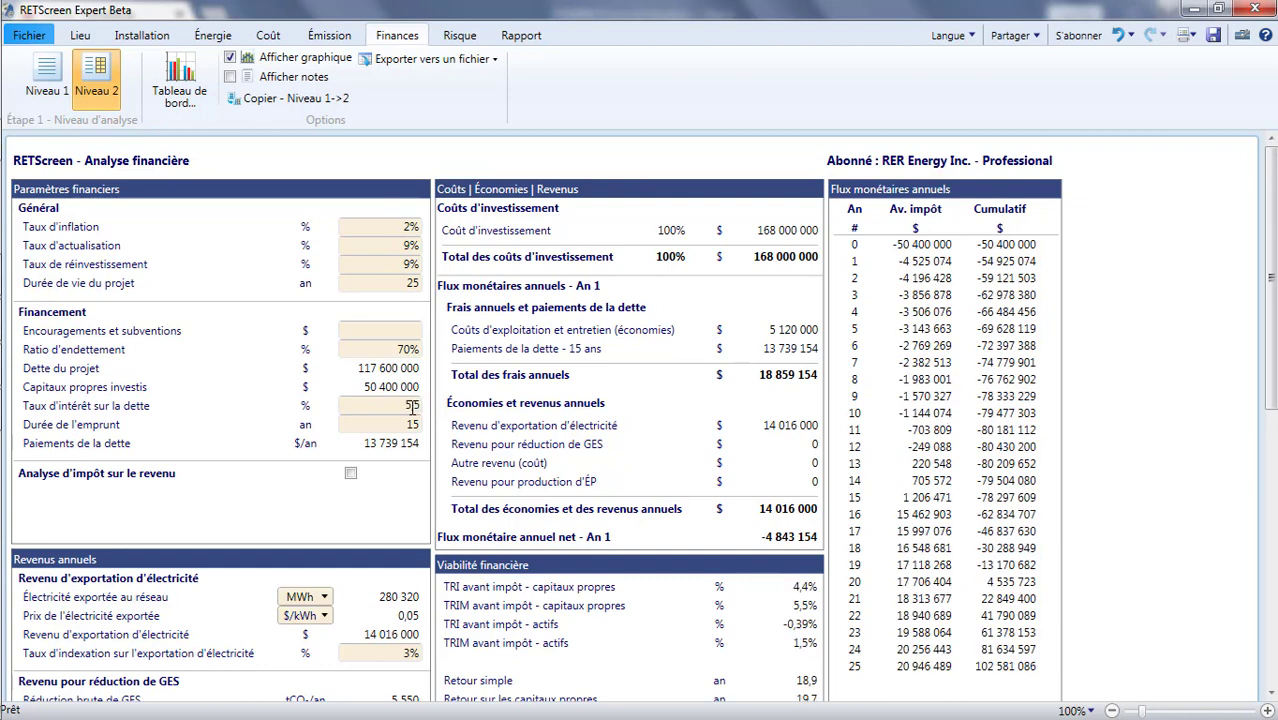
text(,5)
Set the project life to 20 years in the general financial parameters
click(405, 284)
text(20)
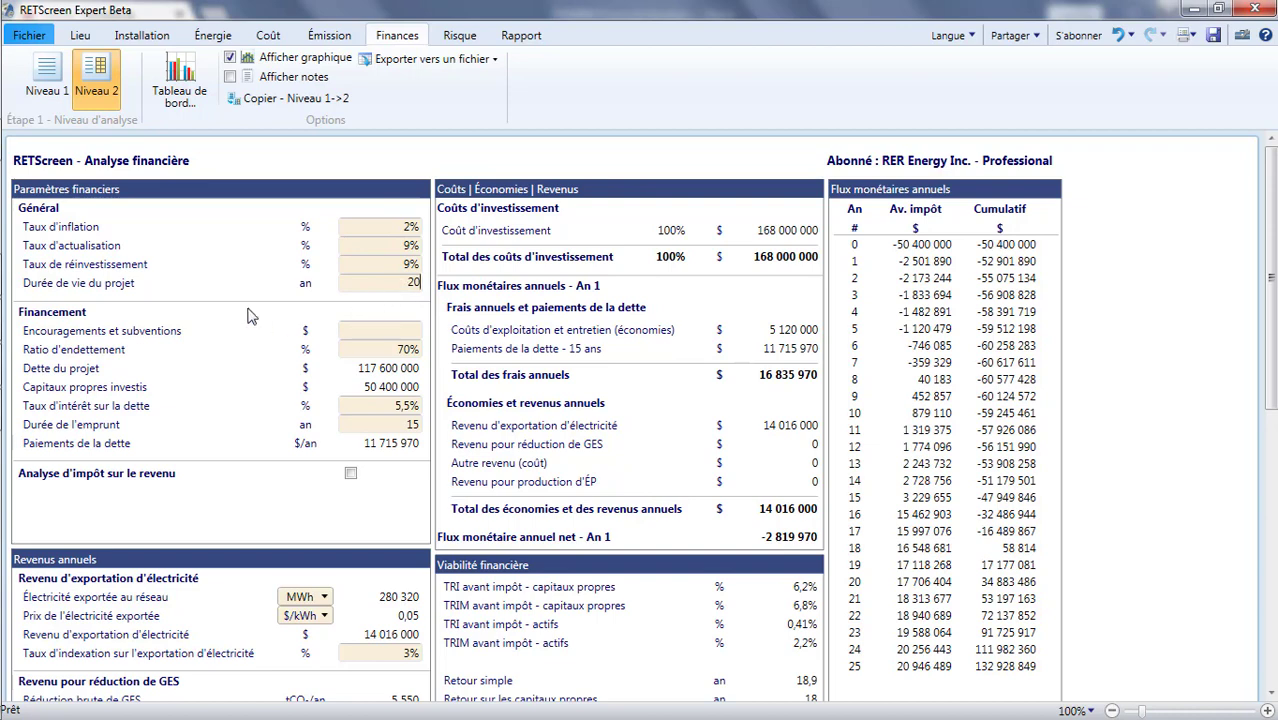
key(Return)
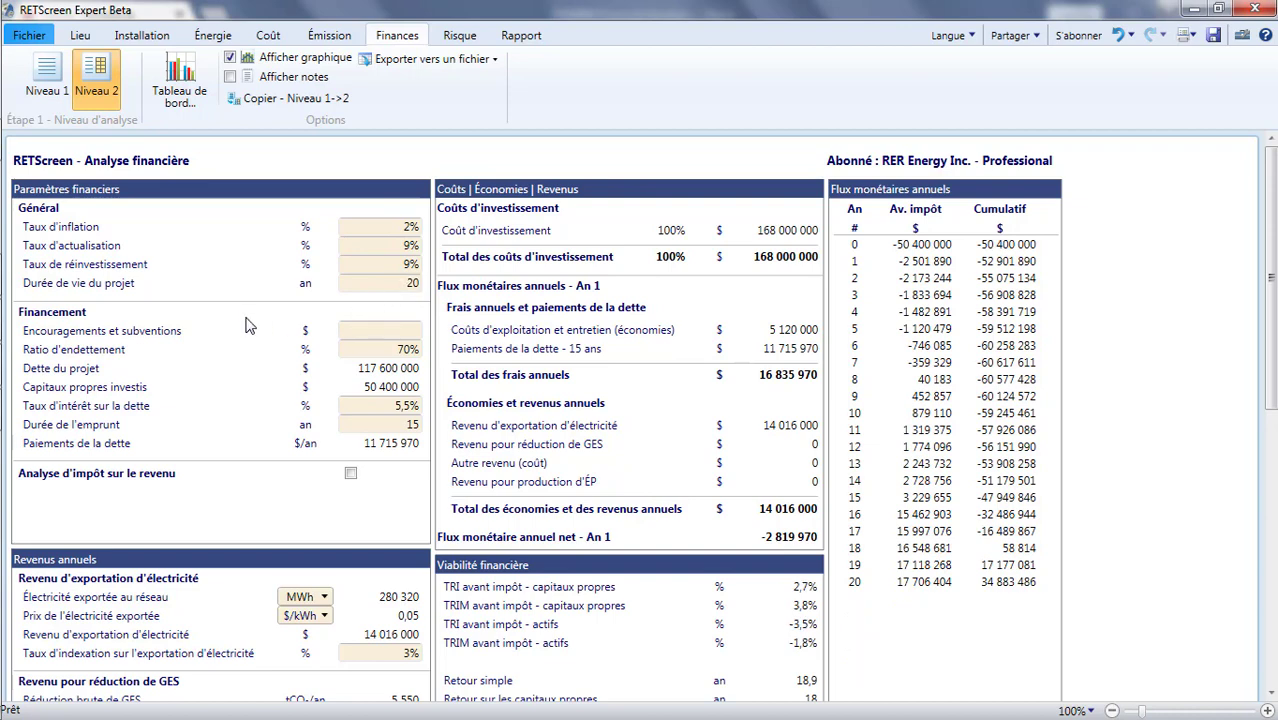
Review the project's financial viability indicators and the annual and cumulative cash flow graphs
scroll(250, 334, down, 3)
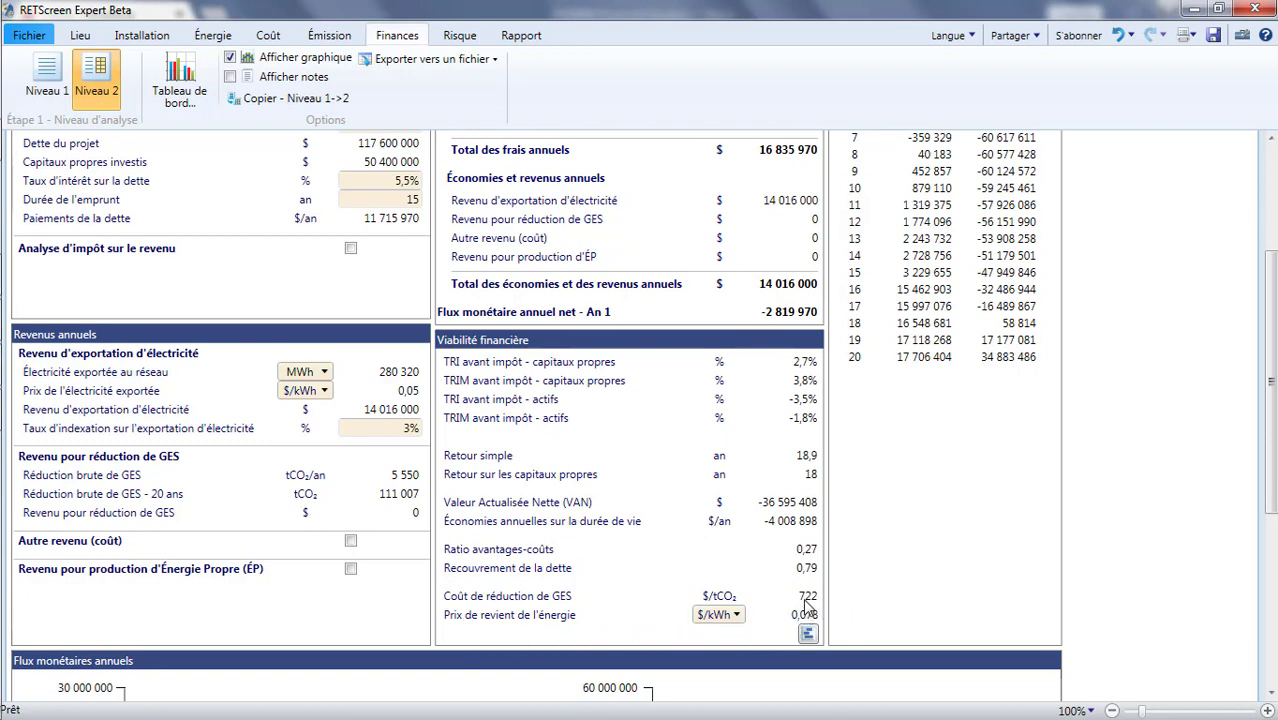
scroll(806, 604, down, 5)
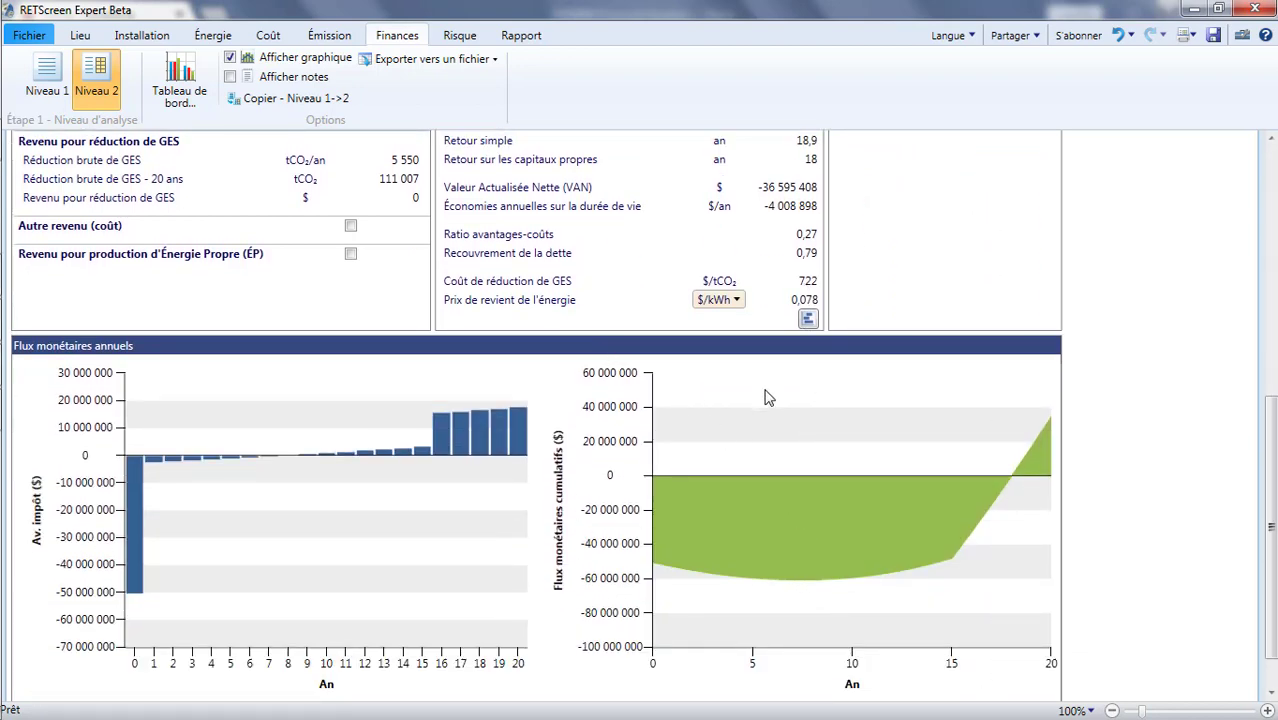
scroll(637, 477, up, 8)
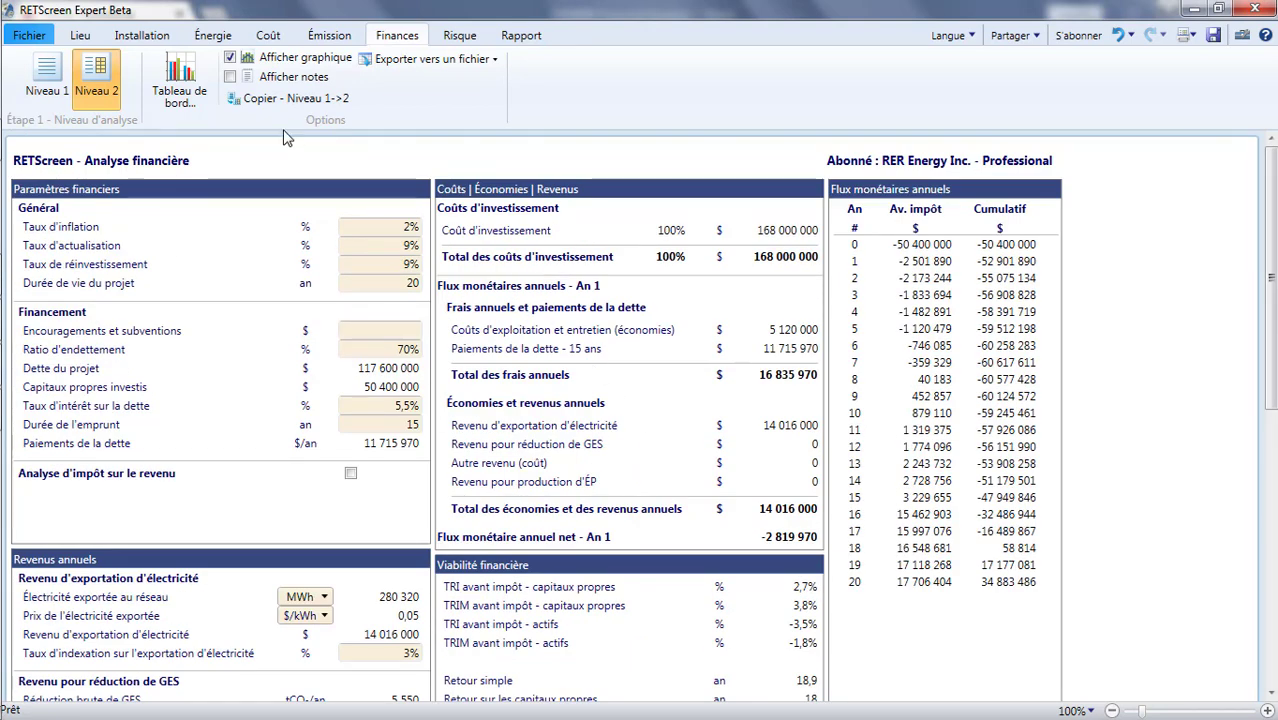
Go to the file page with the project's open and save options
click(30, 37)
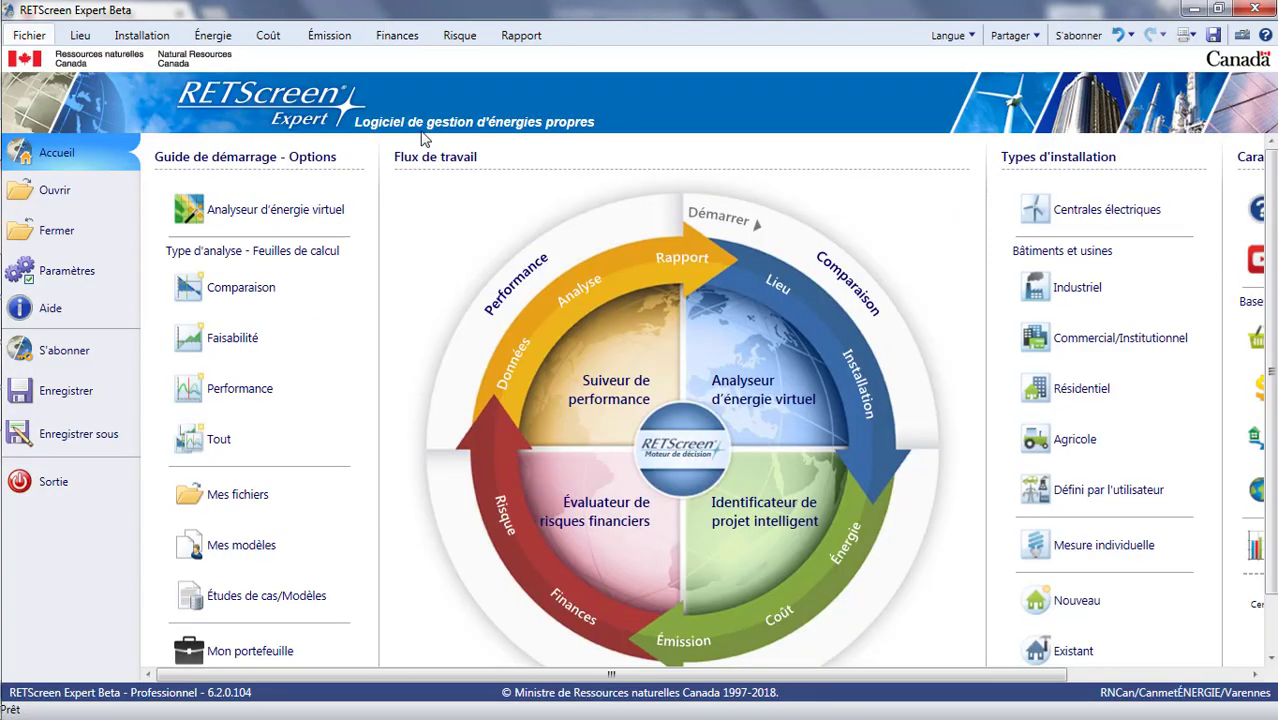